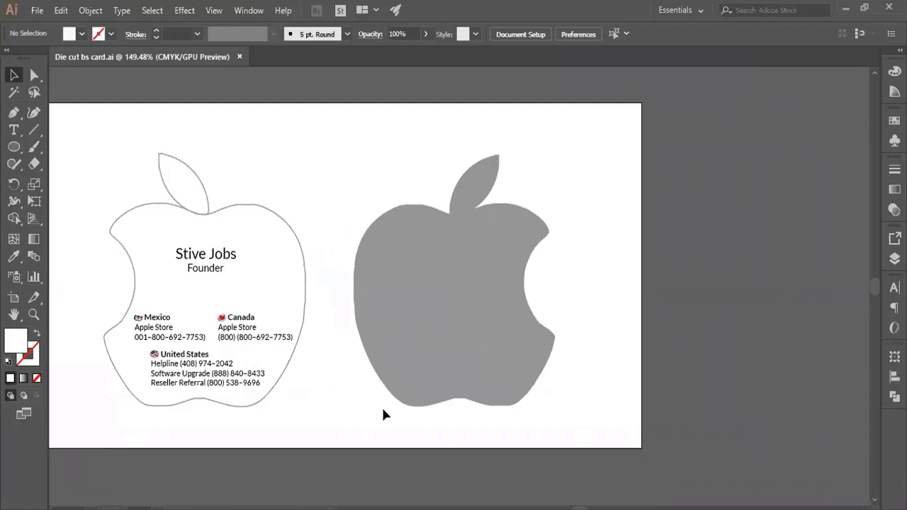
# Step: Copy the metallic 3D Apple logo image from Chrome and switch back to Illustrator
pyautogui.hotkey('alt', 'Tab')
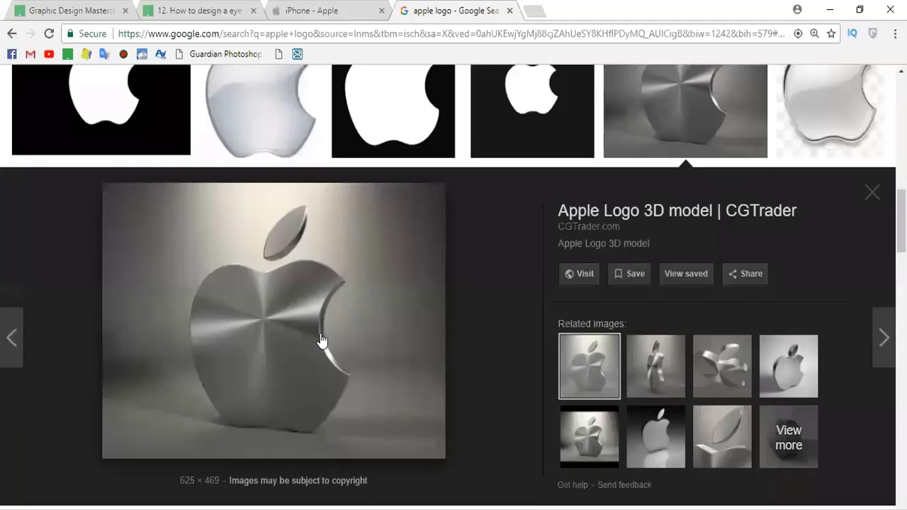
pyautogui.rightClick(249, 402)
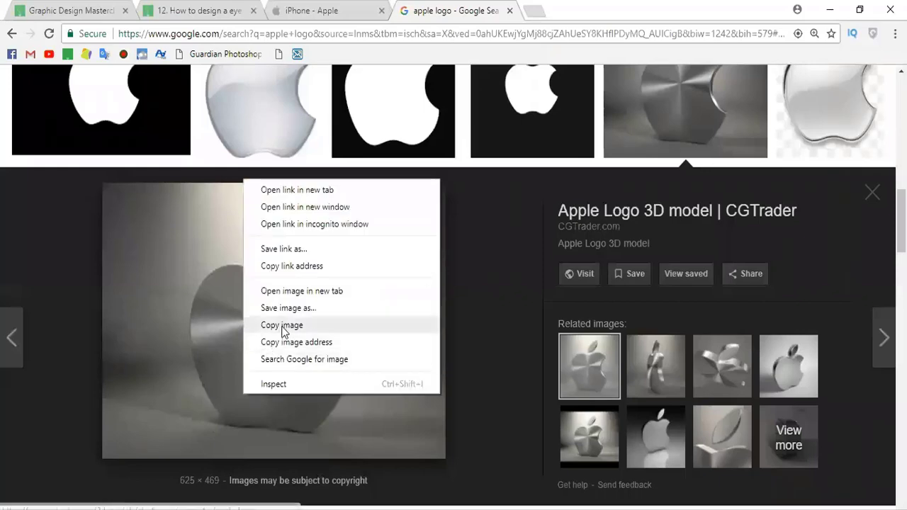
pyautogui.click(258, 324)
pyautogui.hotkey('alt', 'Tab')
# Step: Paste the metallic Apple logo photo and move it to the right of the artboard
pyautogui.hscroll(5, 189, 368)
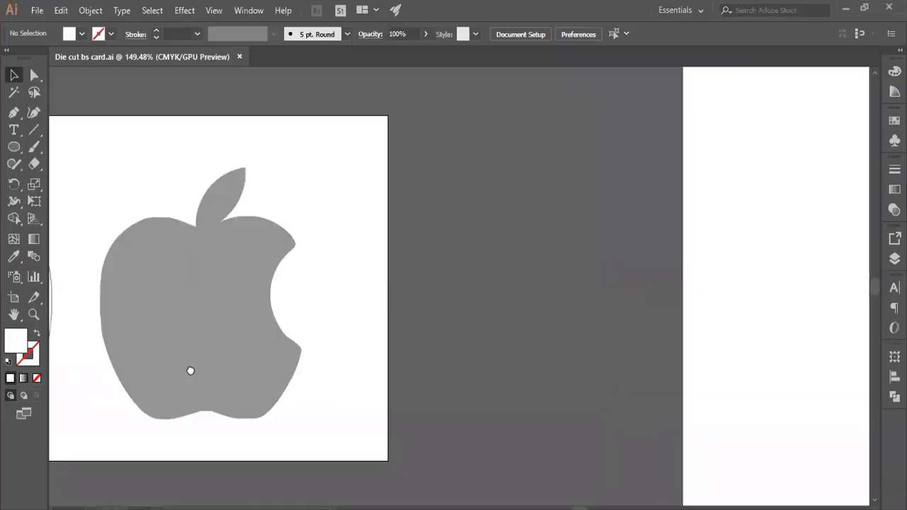
pyautogui.hscroll(3, 313, 366)
pyautogui.hotkey('ctrl', 'v')
pyautogui.hscroll(3, 340, 354)
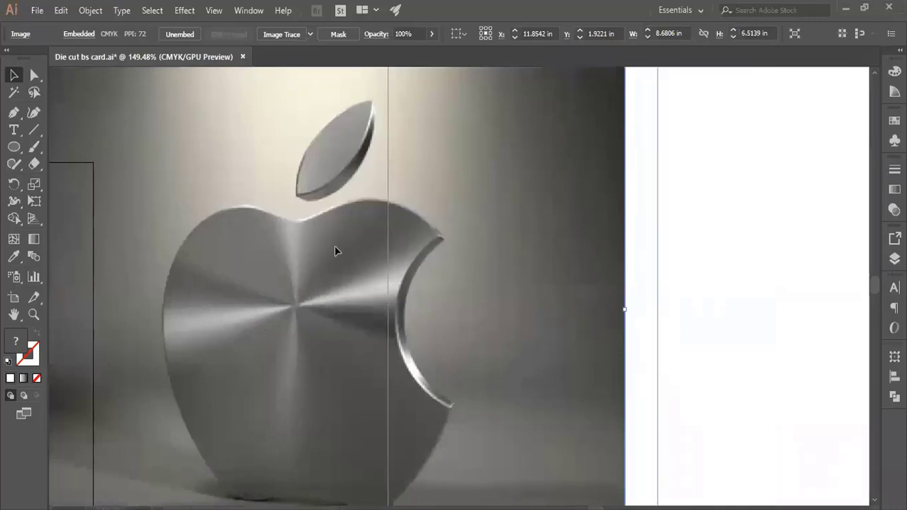
pyautogui.moveTo(252, 246); pyautogui.dragTo(336, 251)
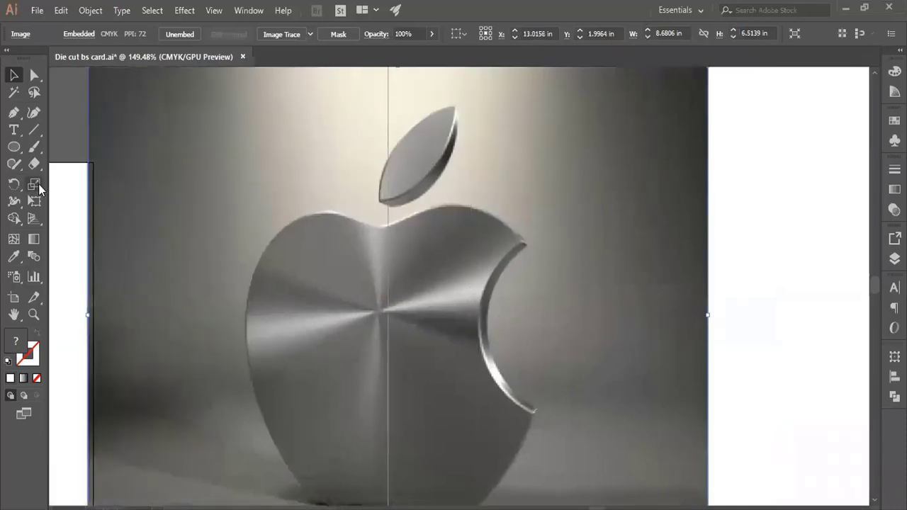
# Step: Scale the pasted photo uniformly to 10%
pyautogui.click(39, 188)
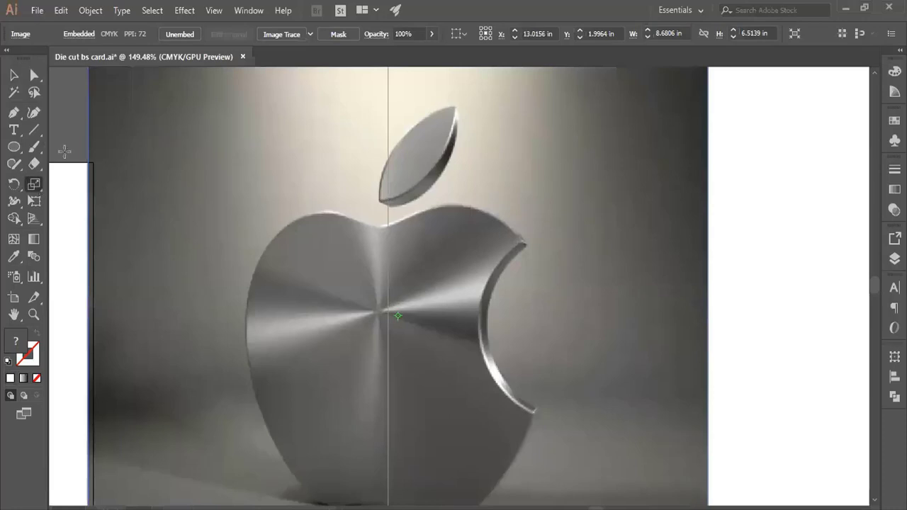
pyautogui.scroll(5, 409, 205)
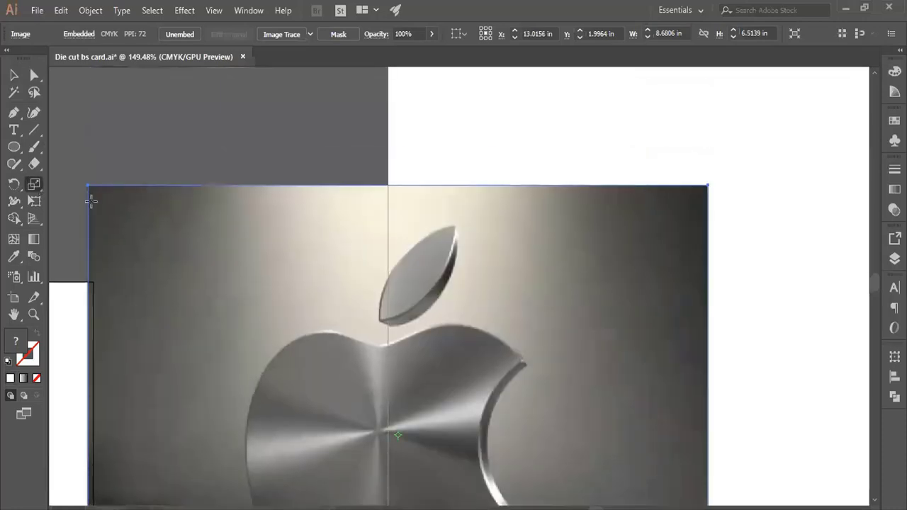
pyautogui.doubleClick(32, 186)
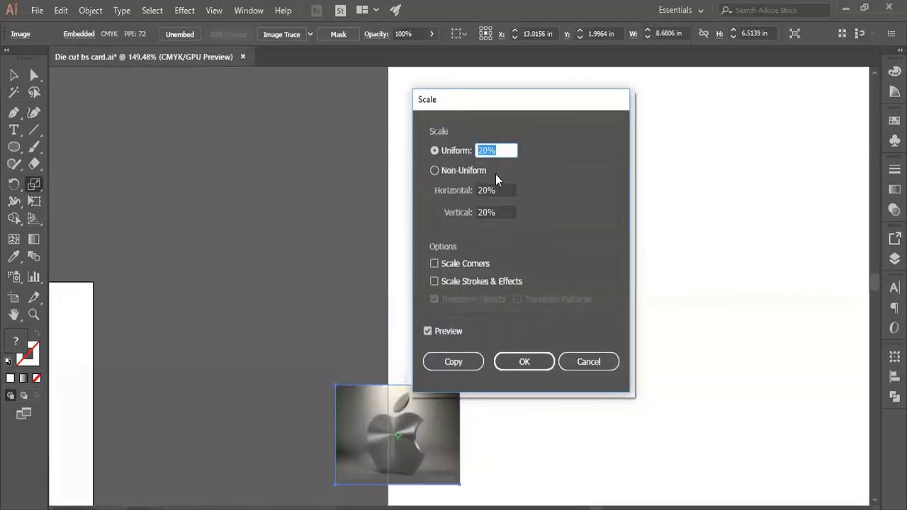
pyautogui.write('10')
pyautogui.click(531, 363)
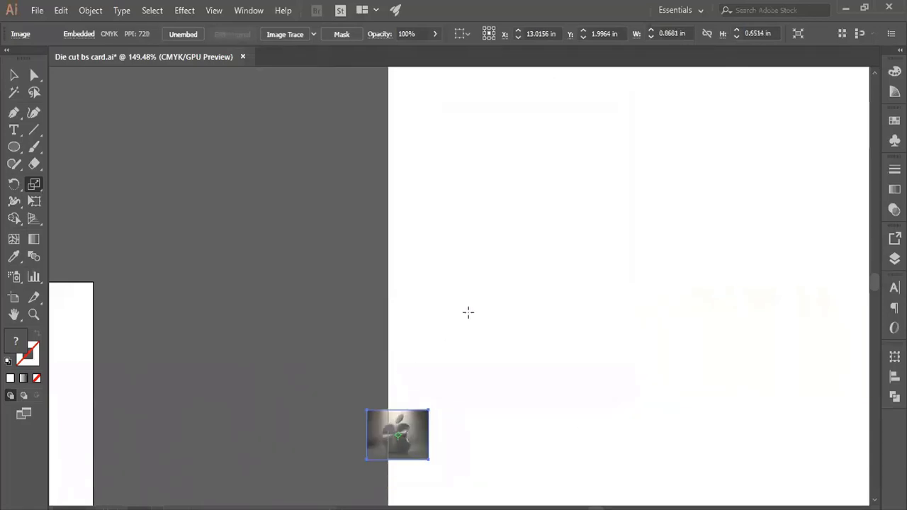
# Step: Zoom in and draw an ellipse sized and centred over the small apple logo
pyautogui.press('v')
pyautogui.moveTo(356, 446)
pyautogui.mouseDown()
pyautogui.moveTo(467, 302)
pyautogui.moveTo(269, 340)
pyautogui.mouseUp()
pyautogui.scroll(3, 404, 359)
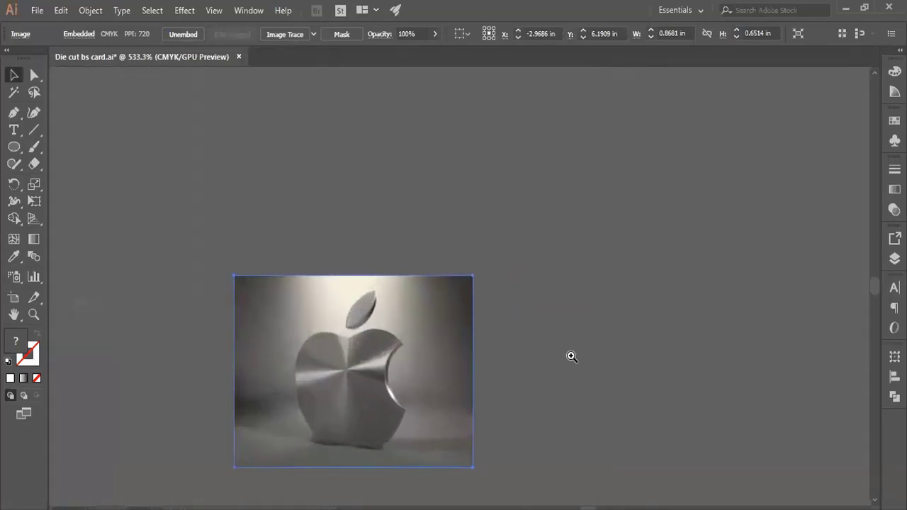
pyautogui.scroll(-3, 321, 376)
pyautogui.click(348, 369)
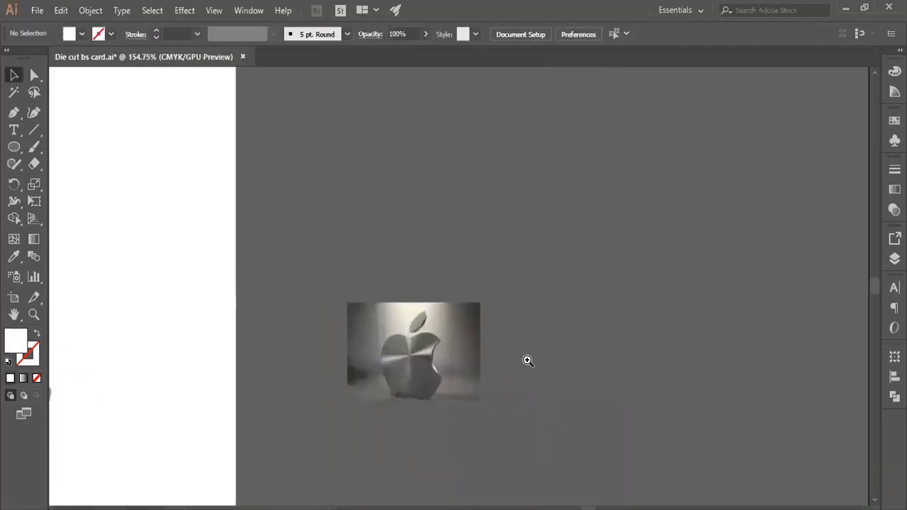
pyautogui.click(13, 146)
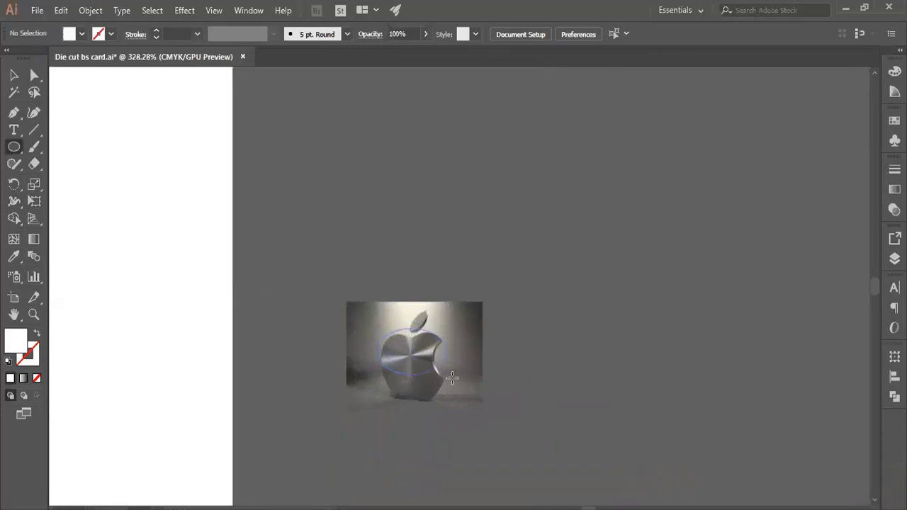
pyautogui.moveTo(451, 379); pyautogui.dragTo(472, 389)
pyautogui.click(14, 75)
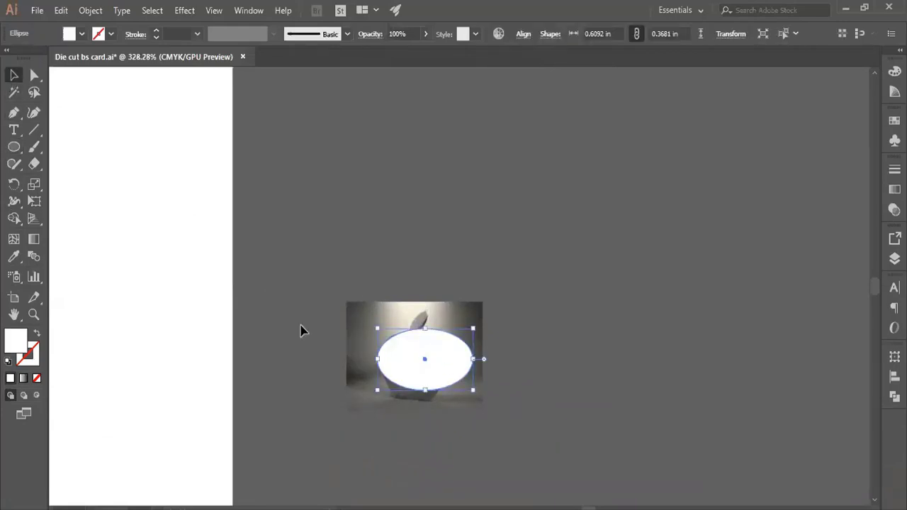
pyautogui.moveTo(416, 363); pyautogui.dragTo(397, 363)
pyautogui.moveTo(406, 328); pyautogui.dragTo(406, 312)
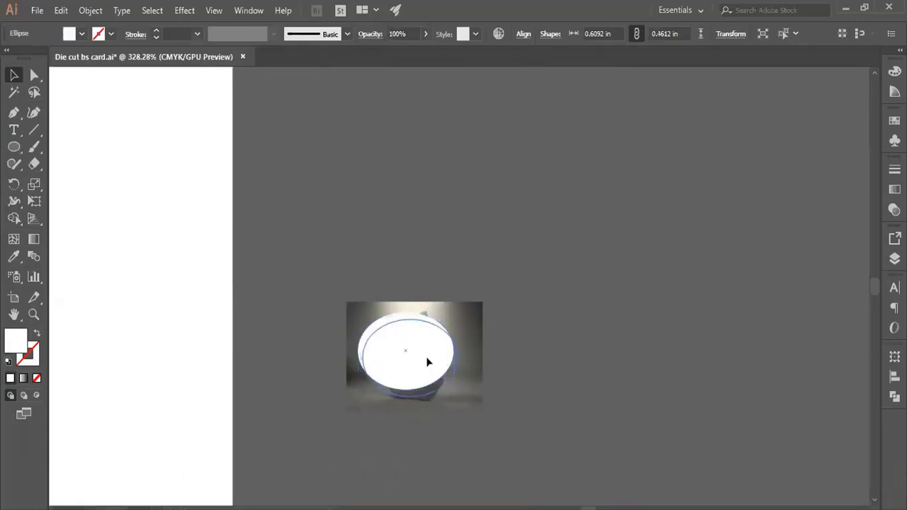
pyautogui.moveTo(426, 357); pyautogui.dragTo(430, 364)
# Step: Make a clipping mask so the photo is cropped to the ellipse
pyautogui.moveTo(336, 415); pyautogui.dragTo(480, 349)
pyautogui.rightClick(480, 347)
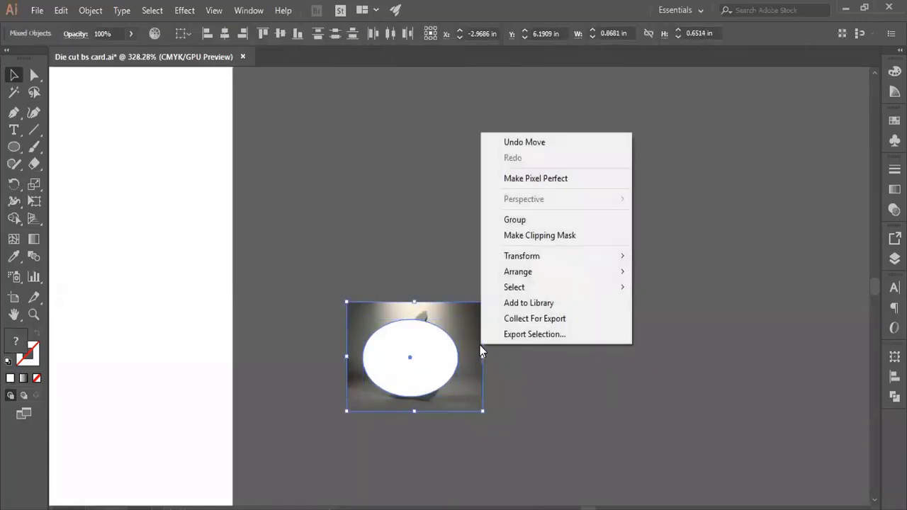
pyautogui.click(549, 236)
pyautogui.click(501, 265)
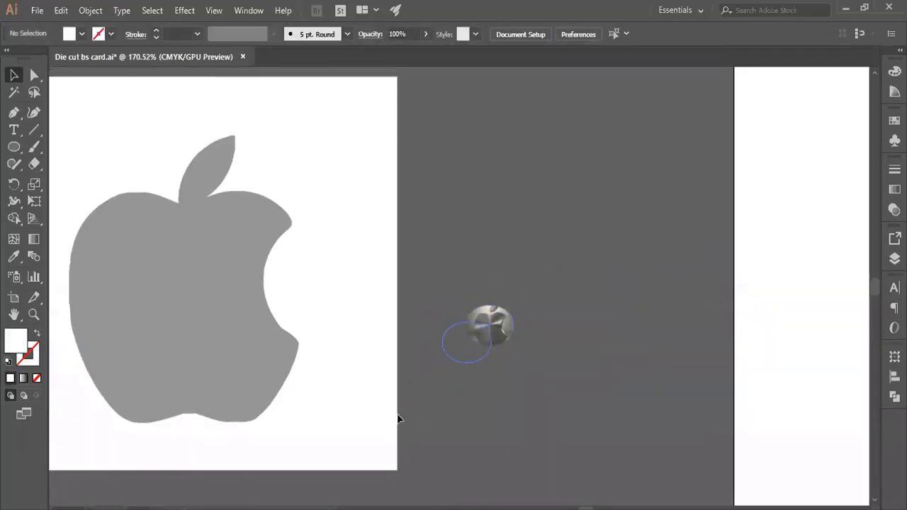
# Step: Try the oval logo on the front card and paste a copy onto the grey back apple
pyautogui.moveTo(480, 324); pyautogui.dragTo(374, 419)
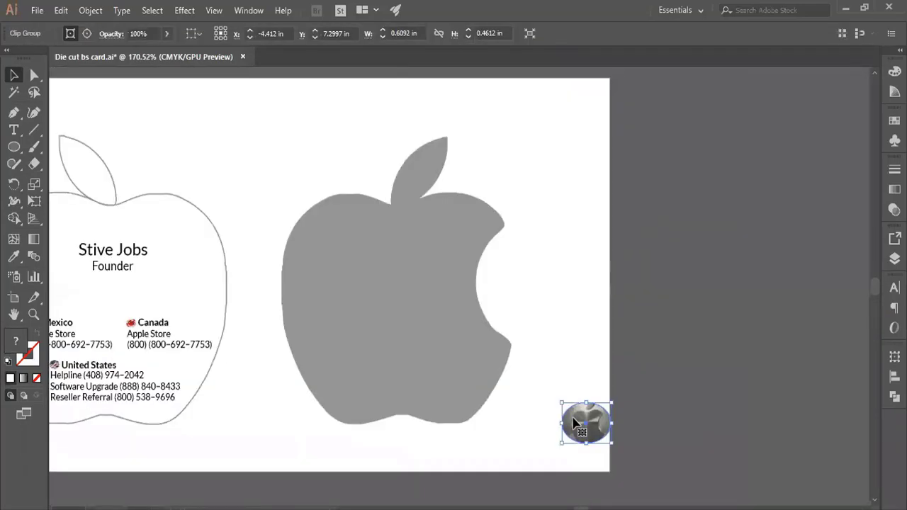
pyautogui.moveTo(573, 424)
pyautogui.mouseDown()
pyautogui.moveTo(415, 418)
pyautogui.moveTo(432, 408)
pyautogui.mouseUp()
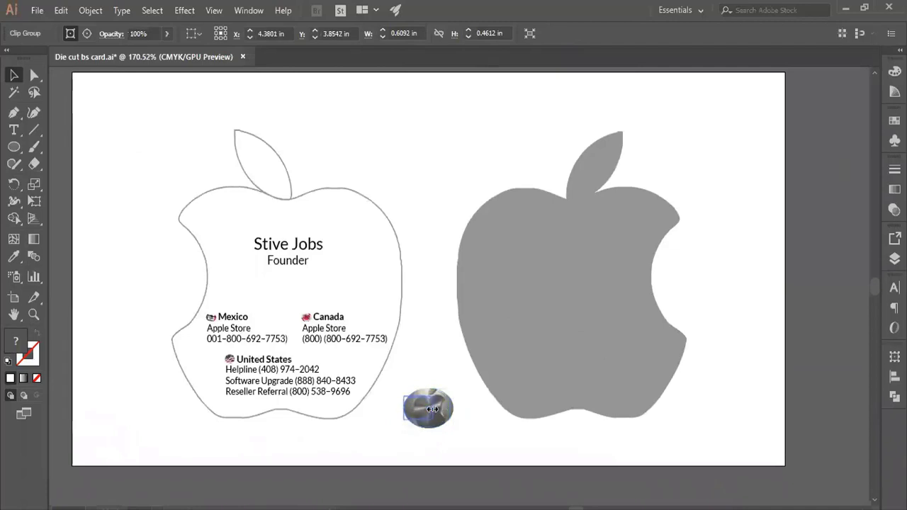
pyautogui.click(399, 411)
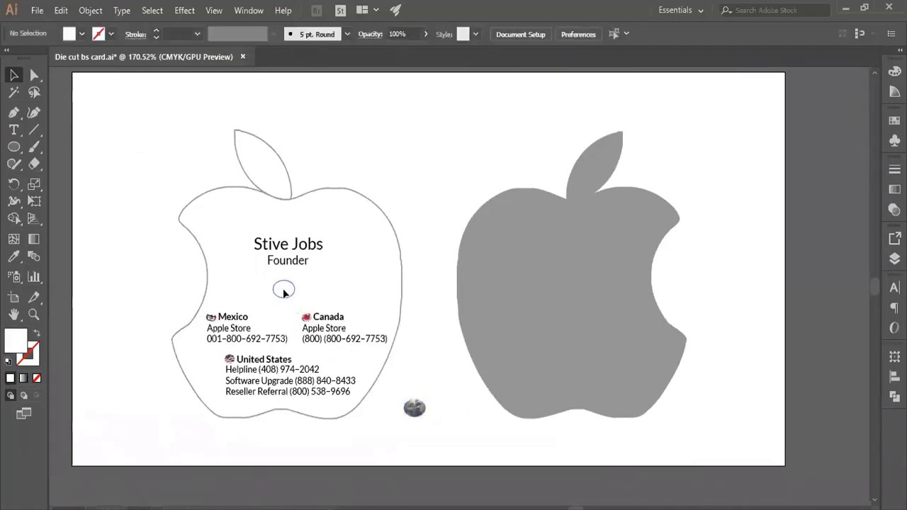
pyautogui.hotkey('ctrl', 'z')
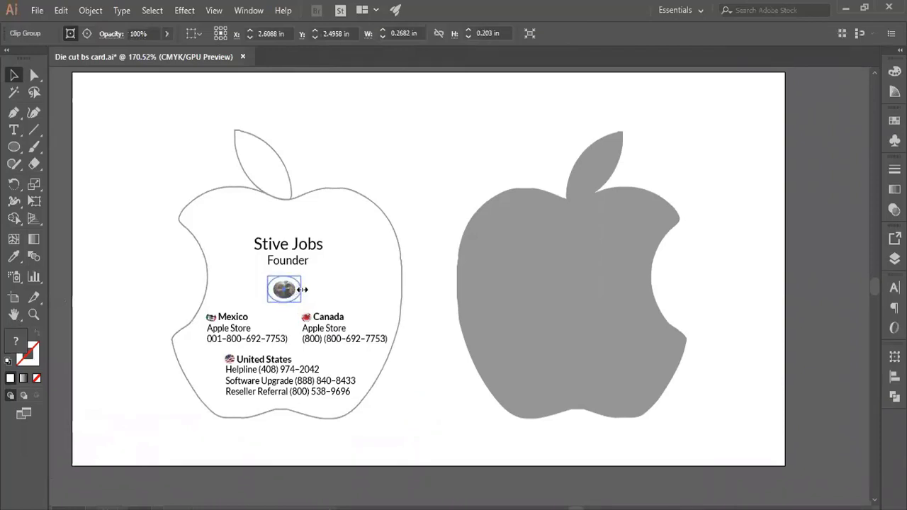
pyautogui.click(439, 202)
pyautogui.moveTo(435, 207)
pyautogui.mouseDown()
pyautogui.moveTo(430, 219)
pyautogui.moveTo(271, 186)
pyautogui.mouseUp()
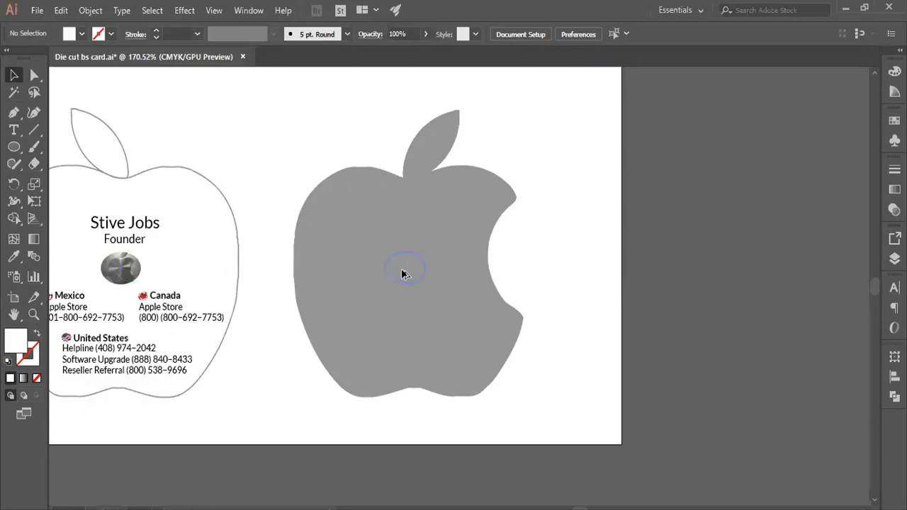
pyautogui.hotkey('ctrl', 'v')
pyautogui.click(520, 255)
pyautogui.moveTo(314, 284); pyautogui.dragTo(373, 285)
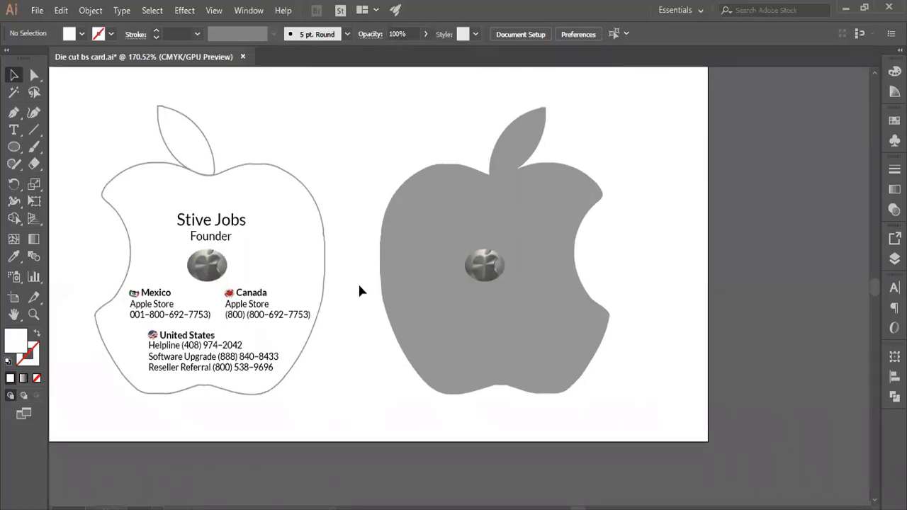
# Step: Move the leftover metallic logo off the card and delete it
pyautogui.moveTo(484, 265); pyautogui.dragTo(714, 213)
pyautogui.rightClick(710, 204)
pyautogui.click(649, 303)
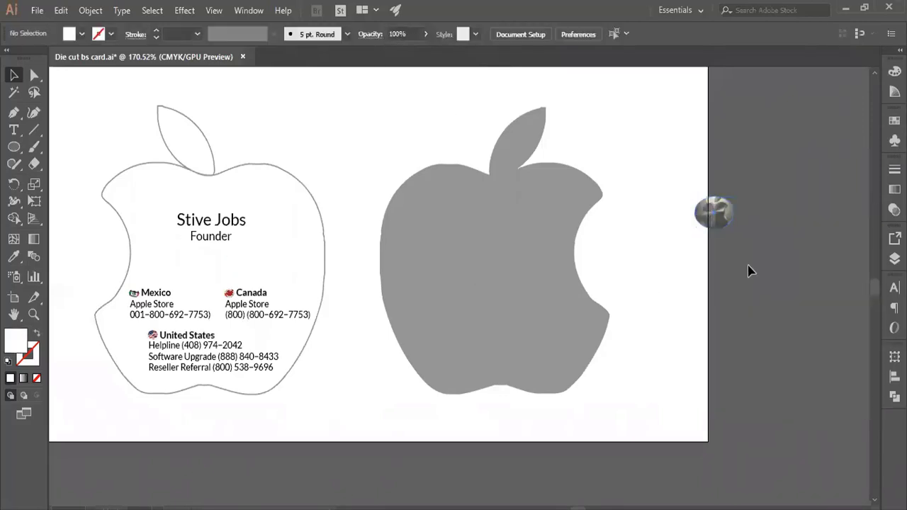
pyautogui.click(714, 212)
pyautogui.press('Delete')
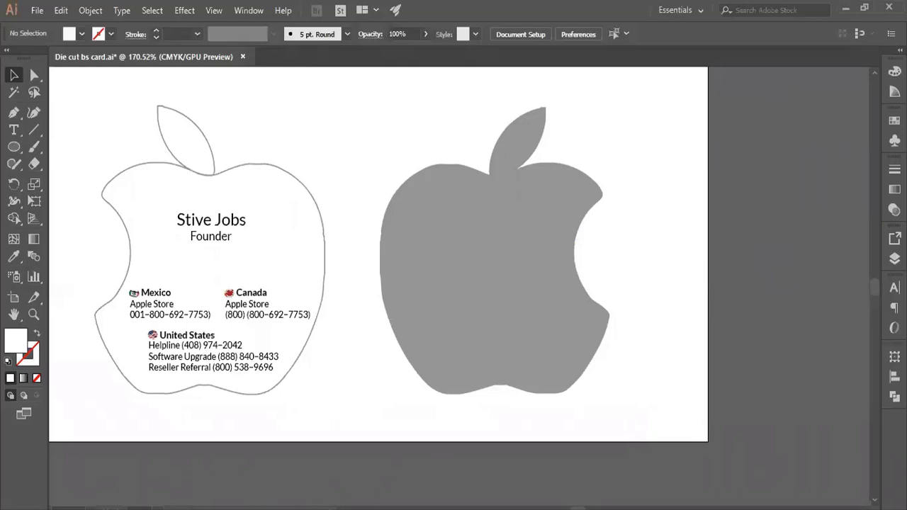
# Step: Copy the silver Apple logo image from the Google Images results
pyautogui.scroll(3, 368, 354)
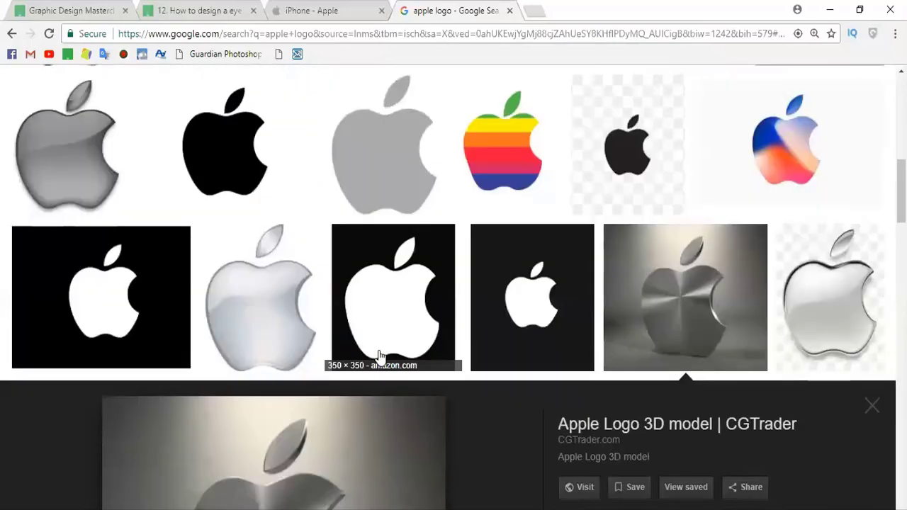
pyautogui.click(251, 301)
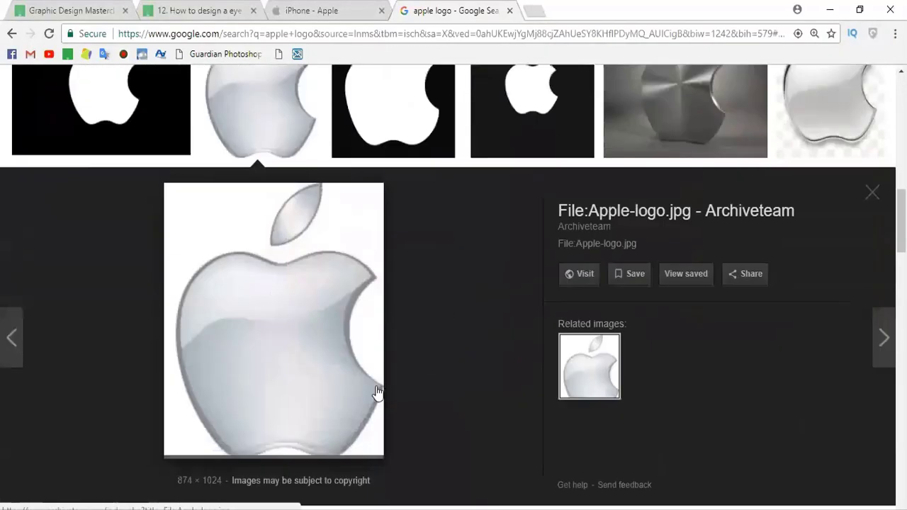
pyautogui.rightClick(286, 329)
pyautogui.click(324, 262)
# Step: Paste the silver Apple logo image beside the grey apple artboard
pyautogui.hotkey('alt', 'Tab')
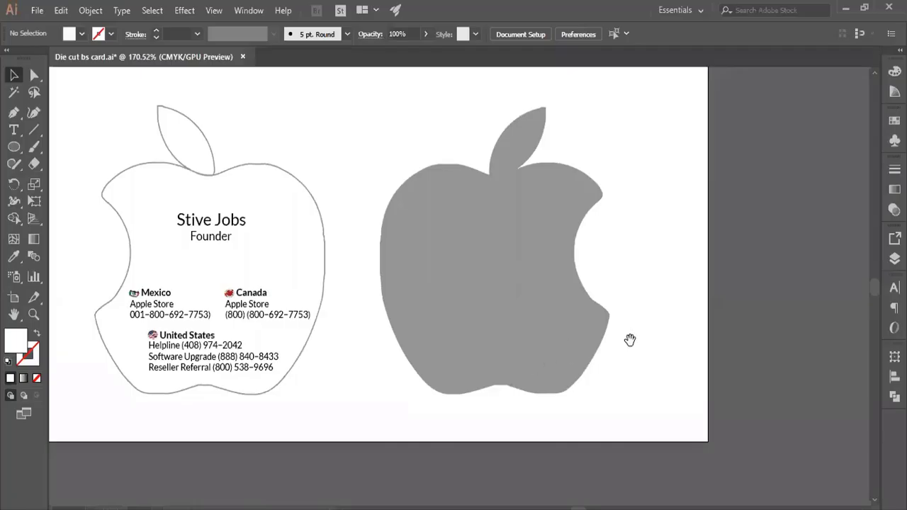
pyautogui.moveTo(628, 340); pyautogui.dragTo(405, 386)
pyautogui.hotkey('ctrl', 'v')
pyautogui.moveTo(480, 324); pyautogui.dragTo(577, 320)
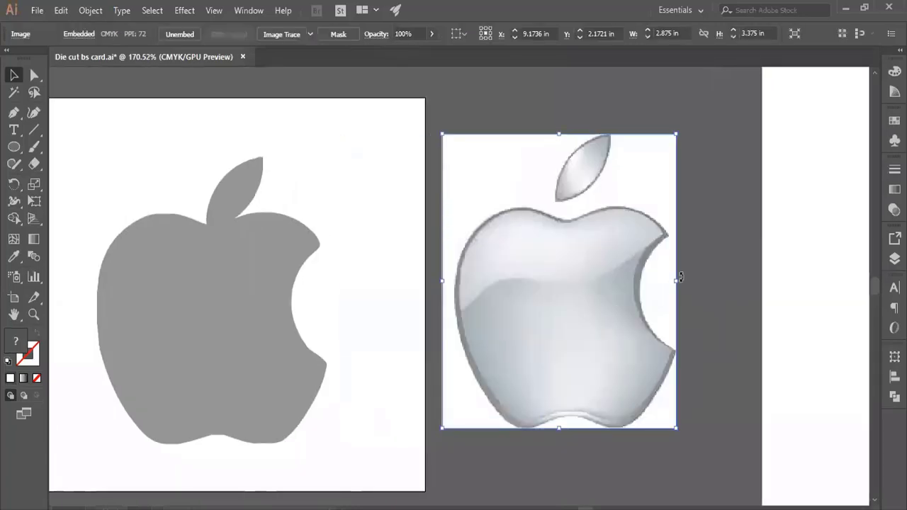
# Step: Draw a trial white ellipse over the glossy apple, then delete it
pyautogui.click(15, 147)
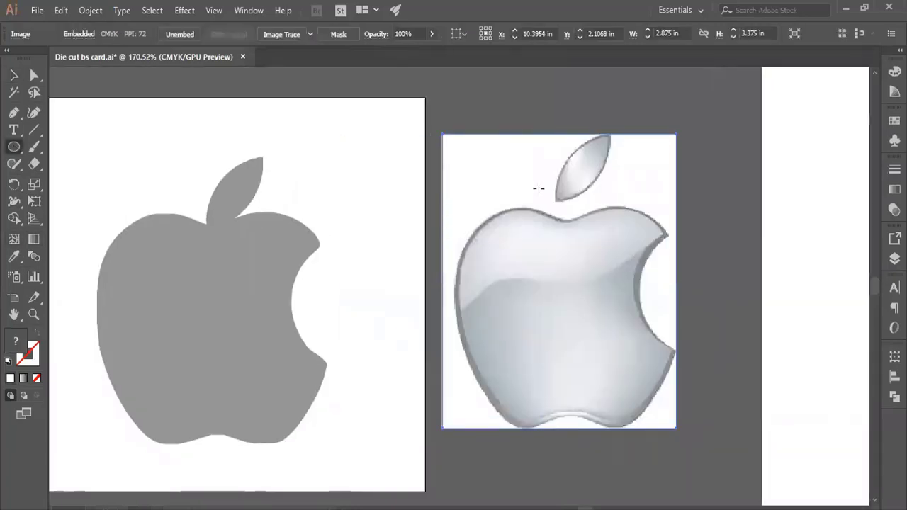
pyautogui.moveTo(549, 286); pyautogui.dragTo(646, 402)
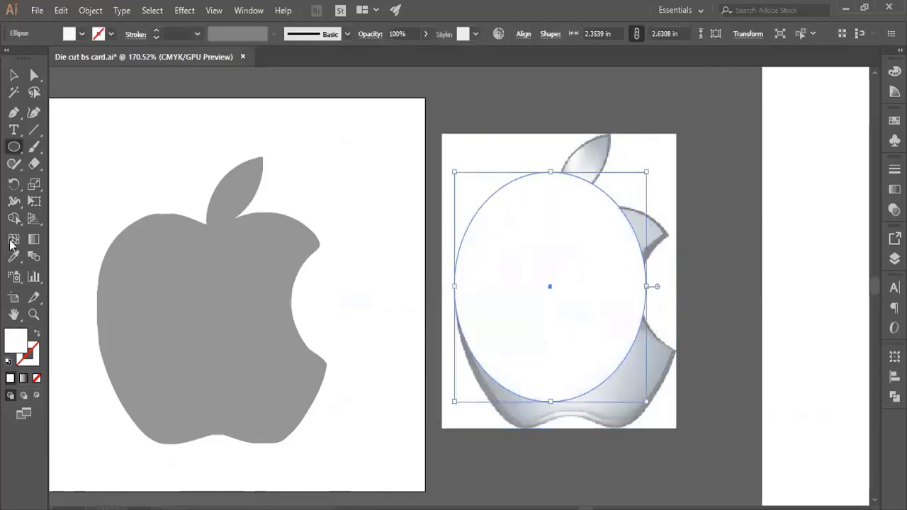
pyautogui.click(14, 76)
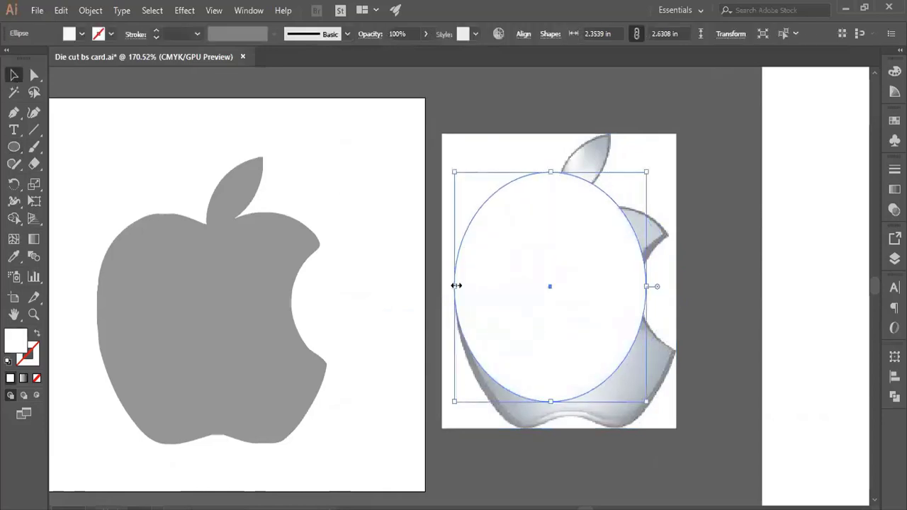
pyautogui.moveTo(456, 286); pyautogui.dragTo(516, 293)
pyautogui.press('Delete')
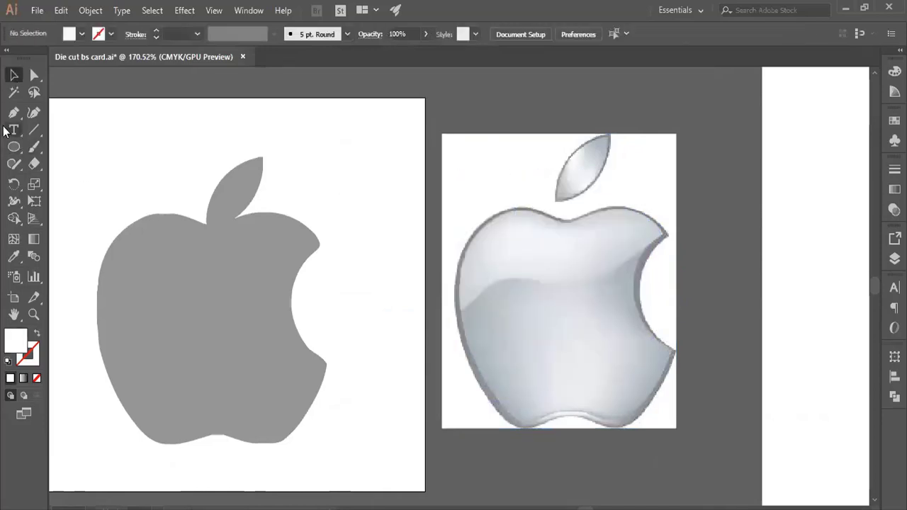
pyautogui.click(14, 131)
# Step: Add a large letter 'A', bring it to front centred on the silver apple, and select both
pyautogui.click(355, 162)
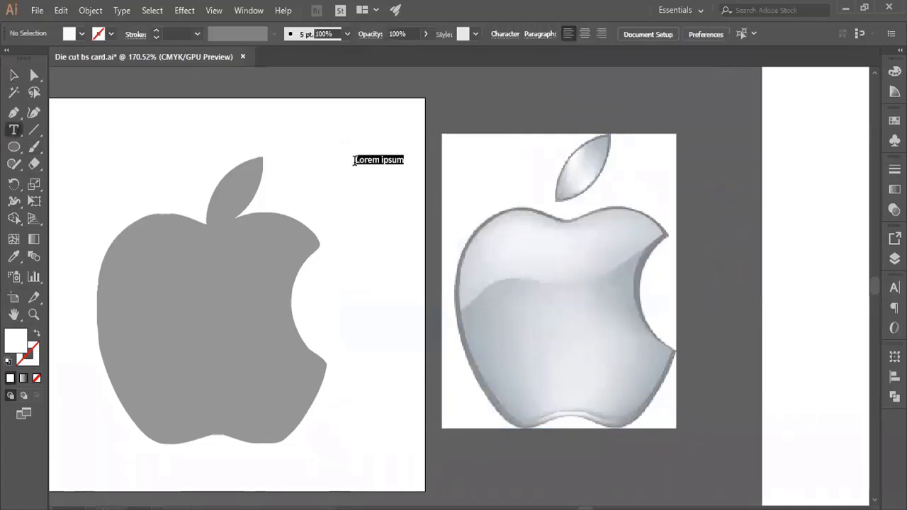
pyautogui.write('A')
pyautogui.click(15, 77)
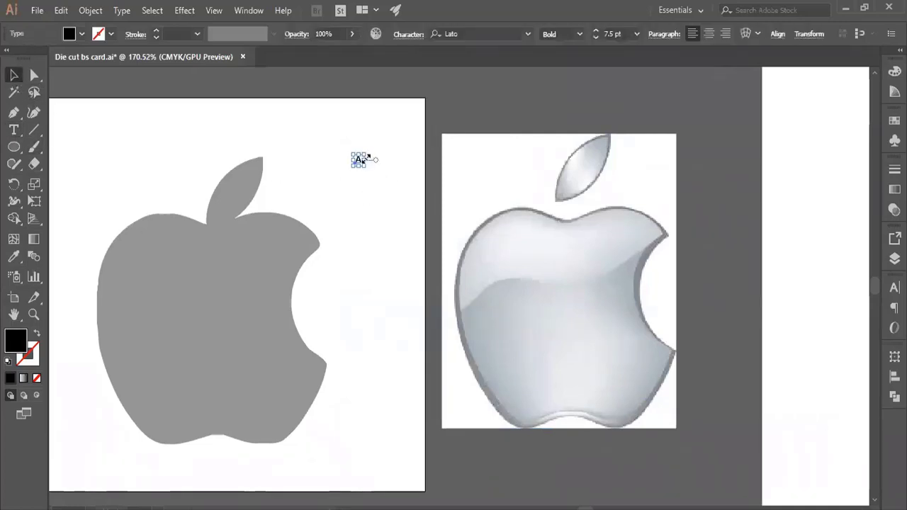
pyautogui.moveTo(367, 157); pyautogui.dragTo(414, 100)
pyautogui.moveTo(397, 132); pyautogui.dragTo(624, 298)
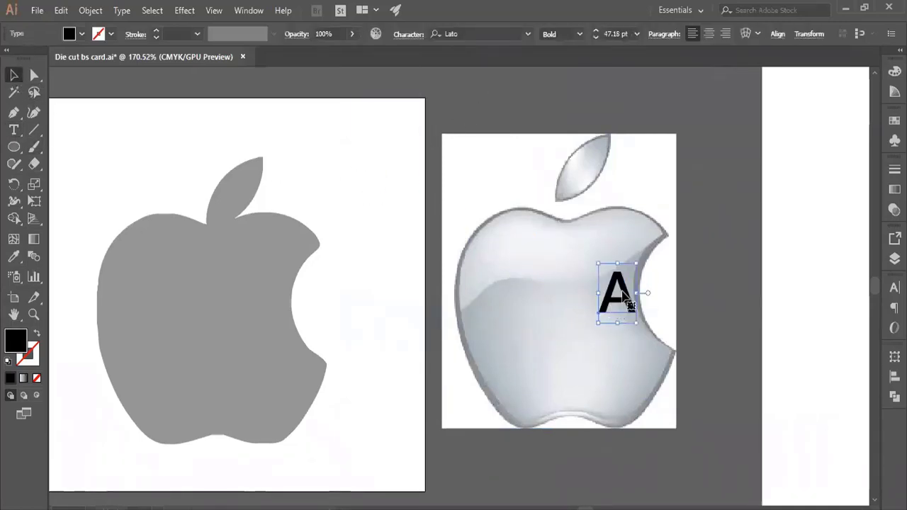
pyautogui.rightClick(623, 291)
pyautogui.moveTo(658, 218)
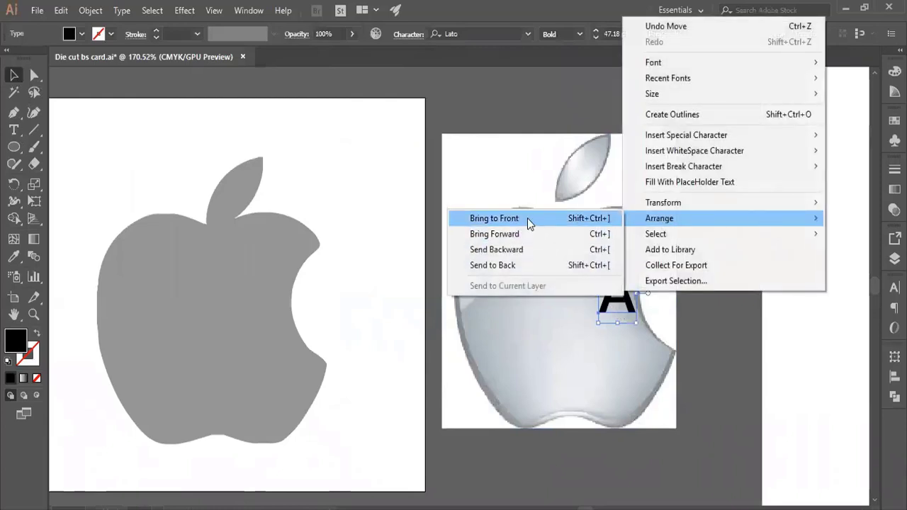
pyautogui.click(527, 218)
pyautogui.moveTo(616, 304); pyautogui.dragTo(570, 296)
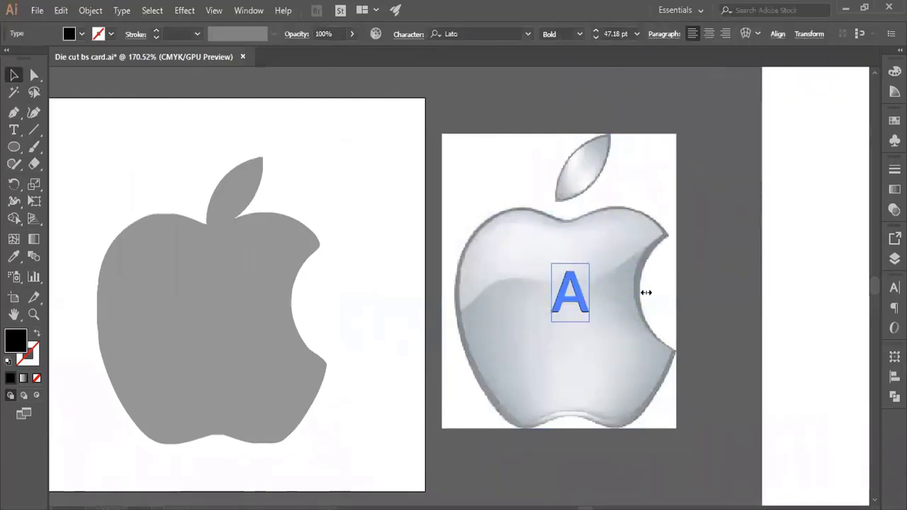
pyautogui.keyDown('shift'); pyautogui.click(445, 346); pyautogui.keyUp('shift')
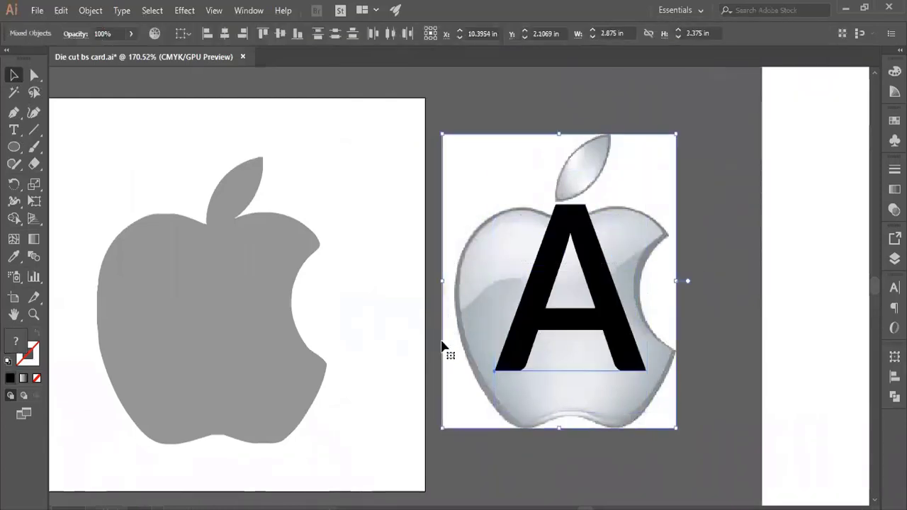
# Step: Clip the silver apple image to the letter A and enter the clip group
pyautogui.rightClick(588, 268)
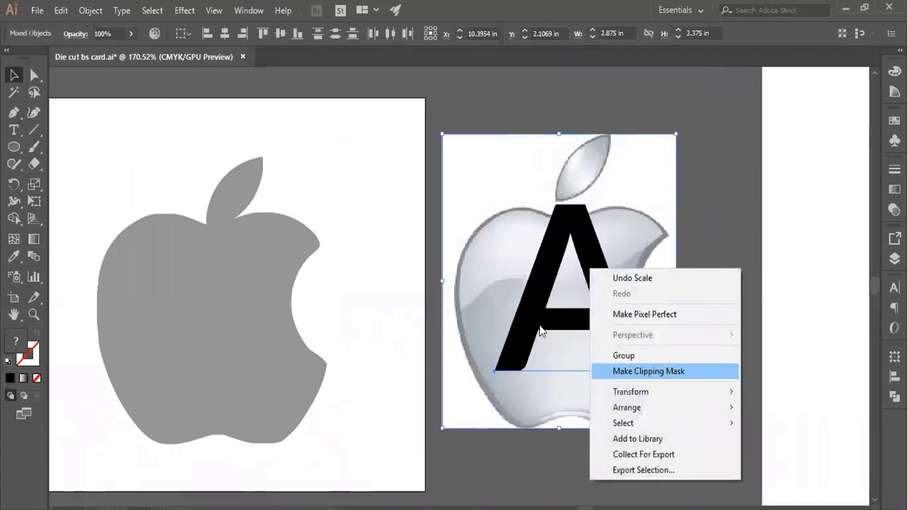
pyautogui.click(212, 10)
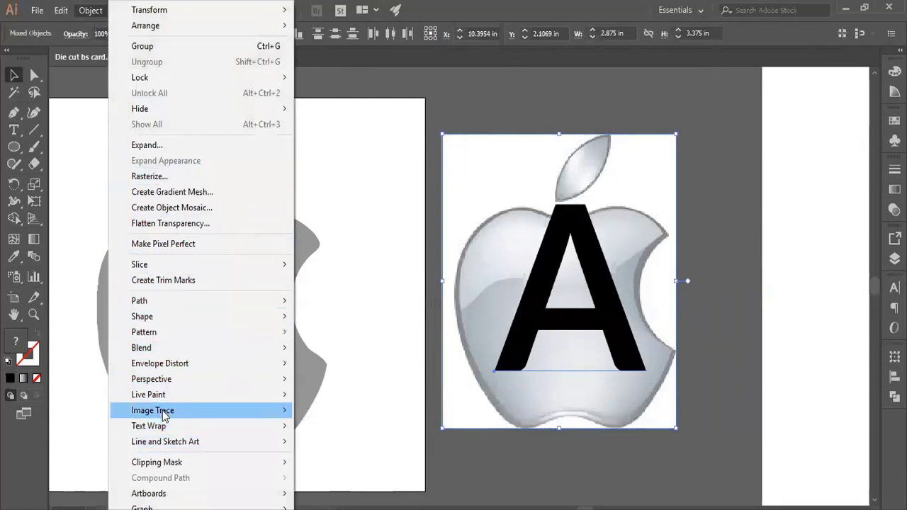
pyautogui.moveTo(157, 462)
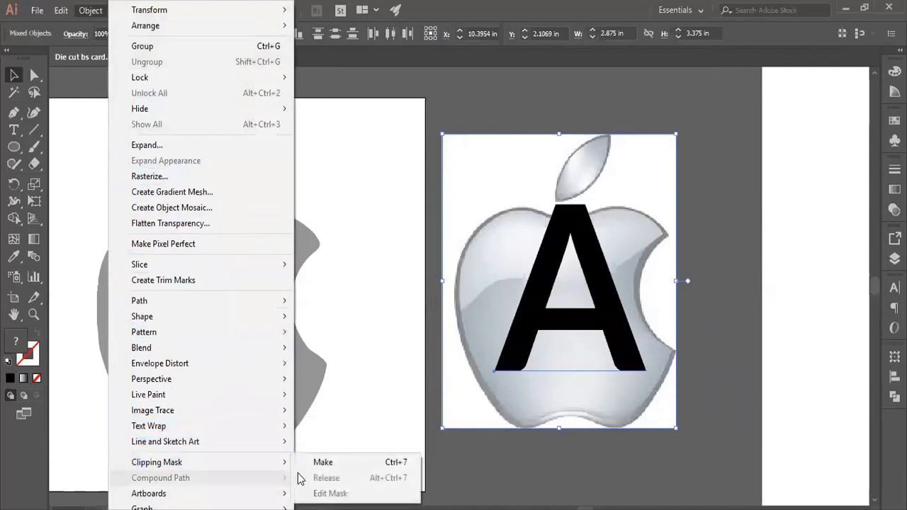
pyautogui.click(396, 466)
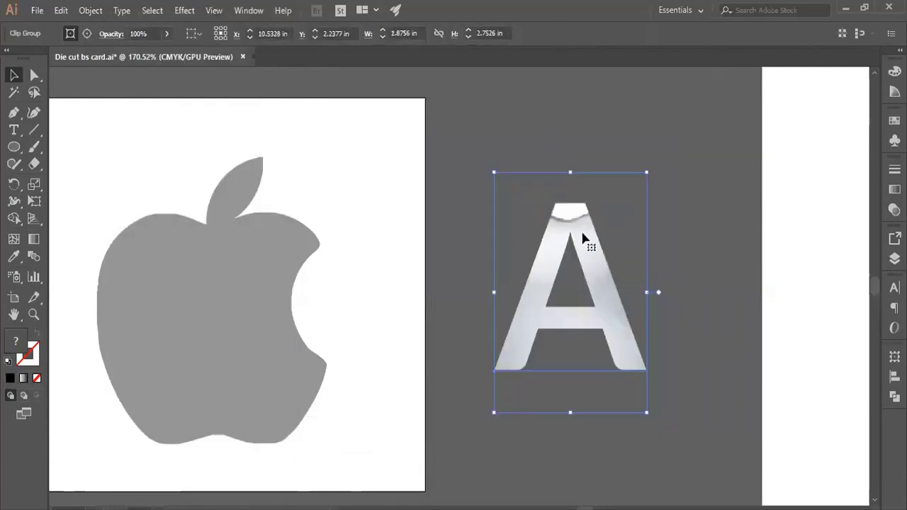
pyautogui.click(684, 257)
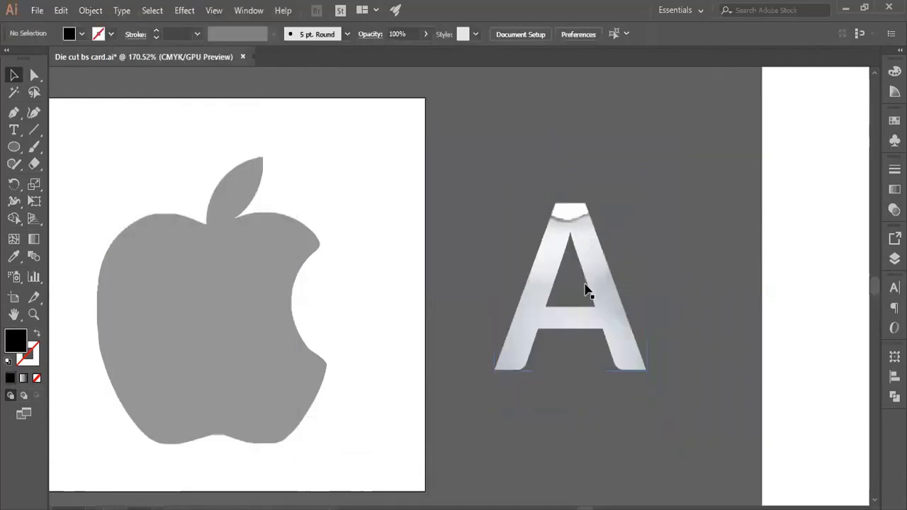
pyautogui.doubleClick(586, 290)
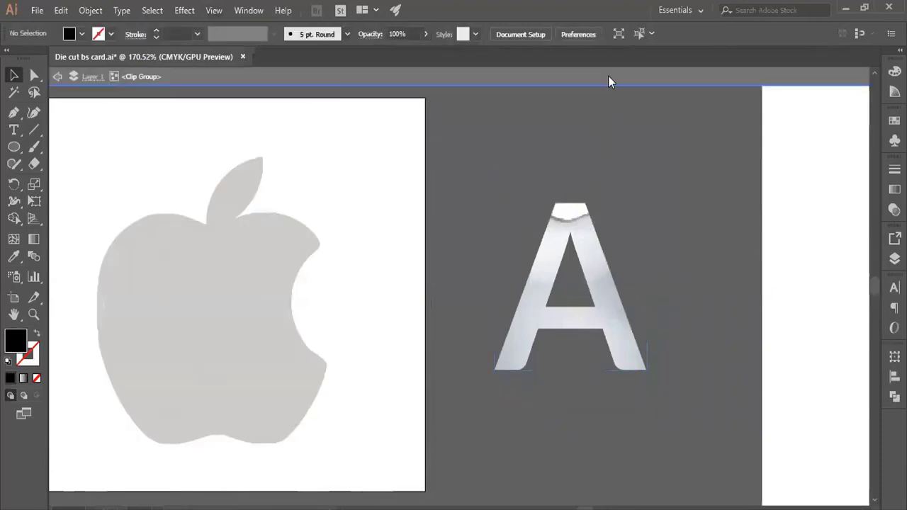
# Step: Edit the clipped text to read 'AB' and reposition the letters within the apple texture
pyautogui.click(608, 81)
pyautogui.press('a')
pyautogui.doubleClick(589, 291)
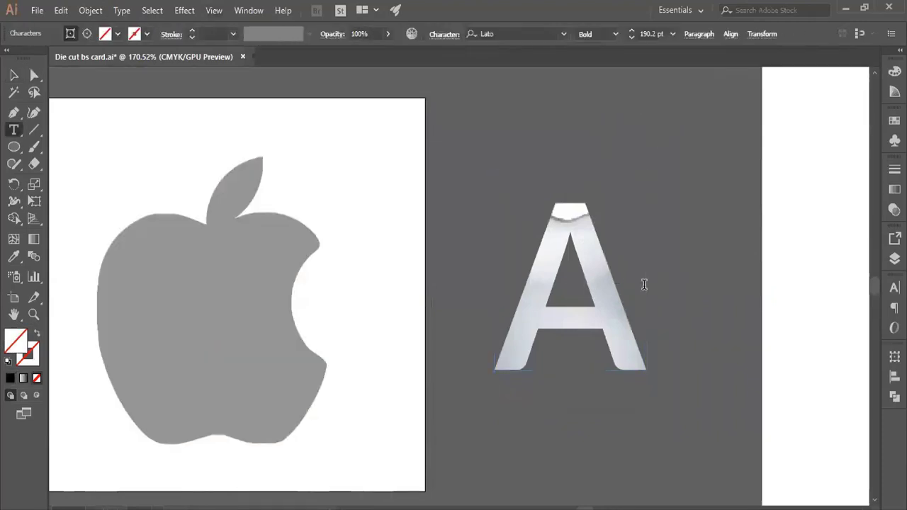
pyautogui.write('I')
pyautogui.click(13, 75)
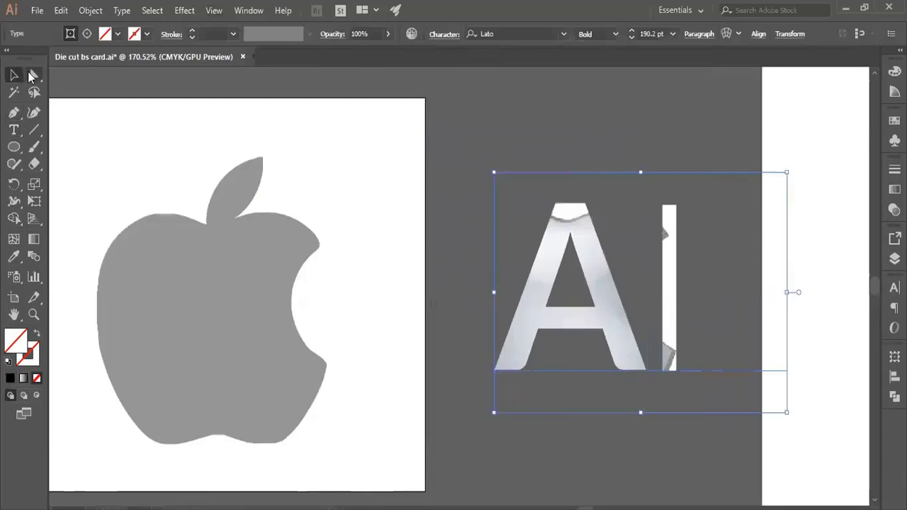
pyautogui.press('a')
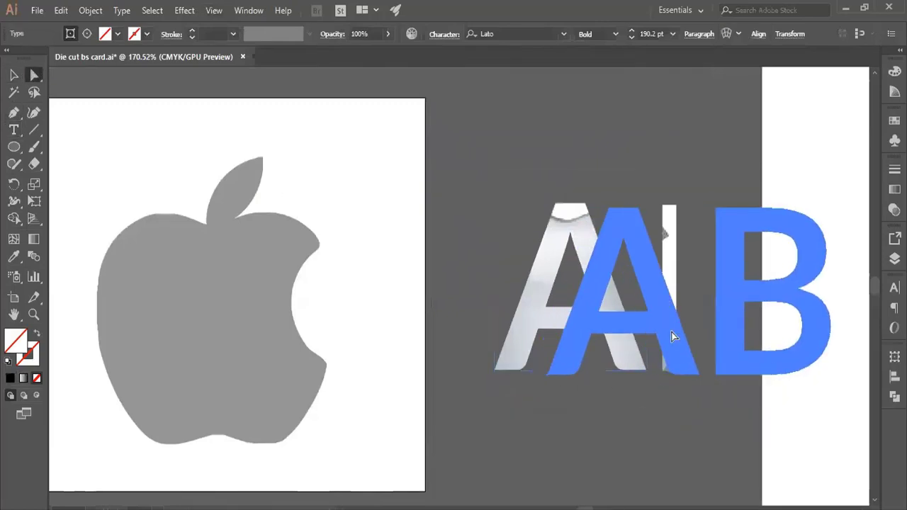
pyautogui.moveTo(621, 338)
pyautogui.mouseDown()
pyautogui.moveTo(629, 320)
pyautogui.moveTo(645, 328)
pyautogui.moveTo(707, 319)
pyautogui.mouseUp()
pyautogui.press('v')
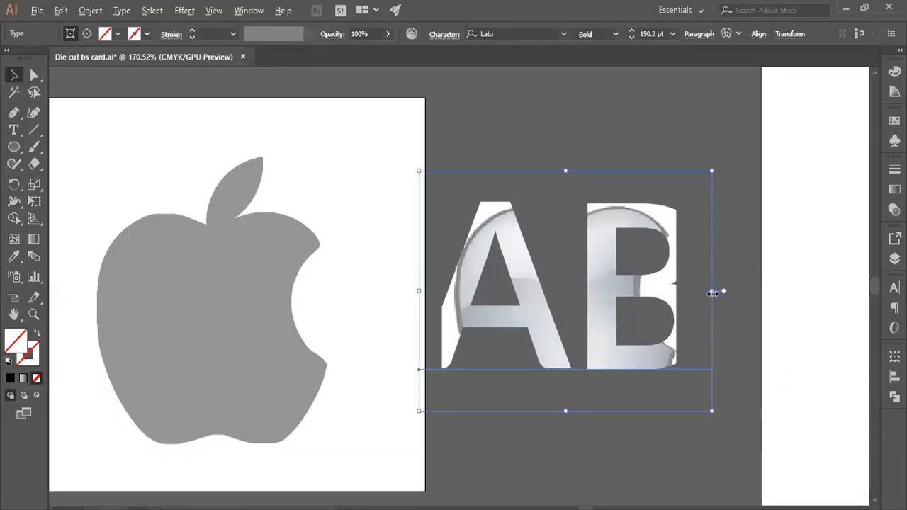
pyautogui.click(744, 318)
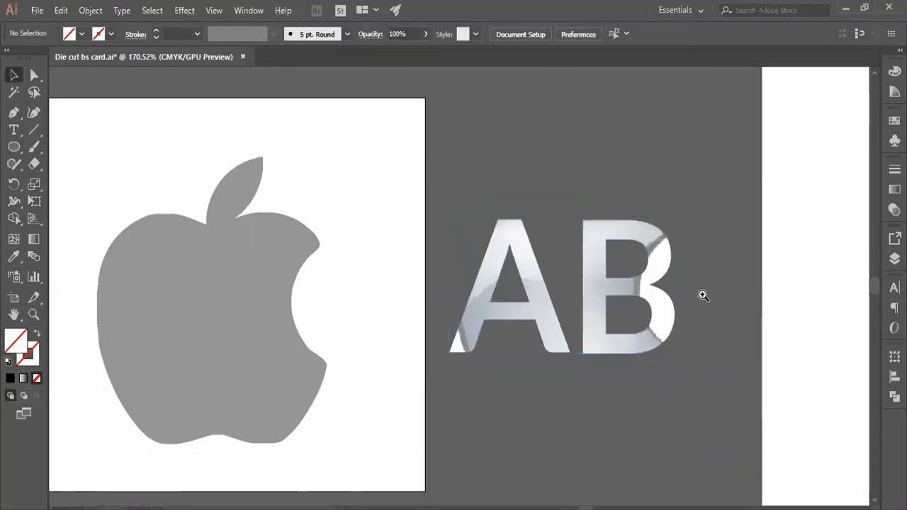
pyautogui.scroll(-3, 680, 305)
pyautogui.scroll(3, 652, 314)
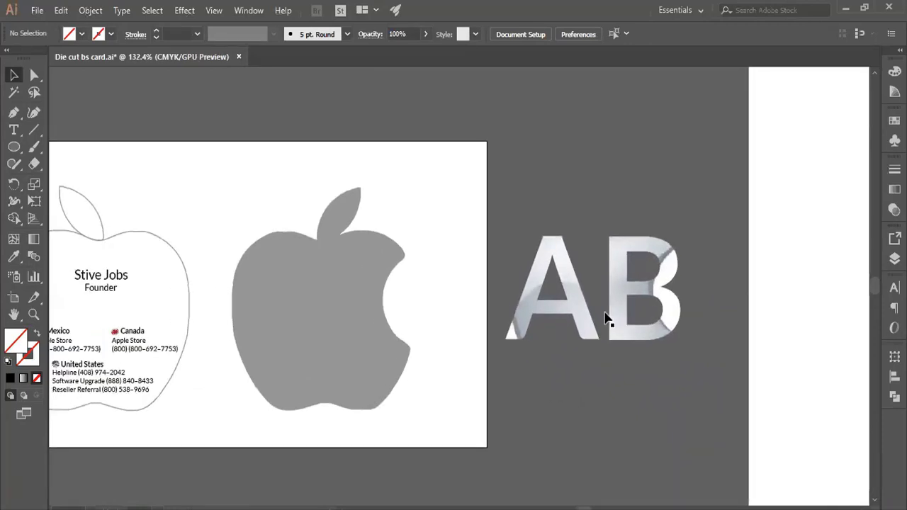
# Step: Release the AB clipping mask and delete the AB text
pyautogui.click(608, 291)
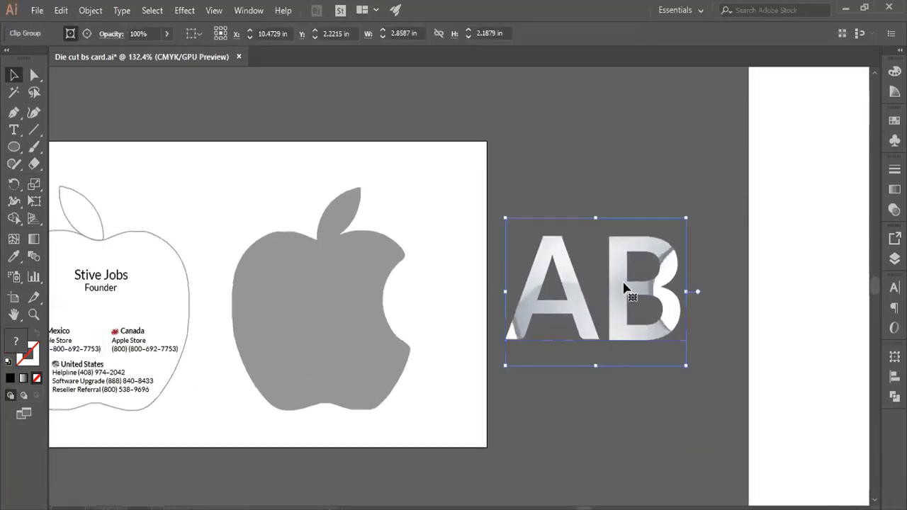
pyautogui.rightClick(628, 279)
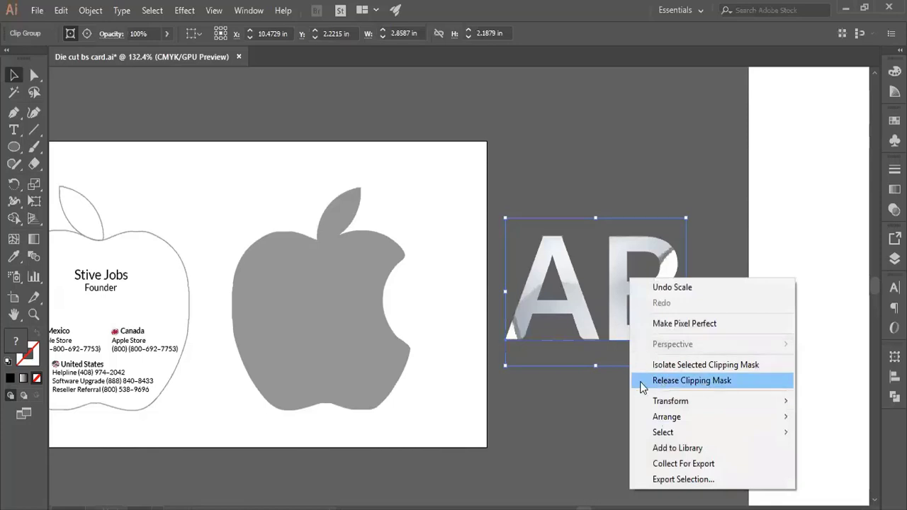
pyautogui.click(734, 380)
pyautogui.click(711, 354)
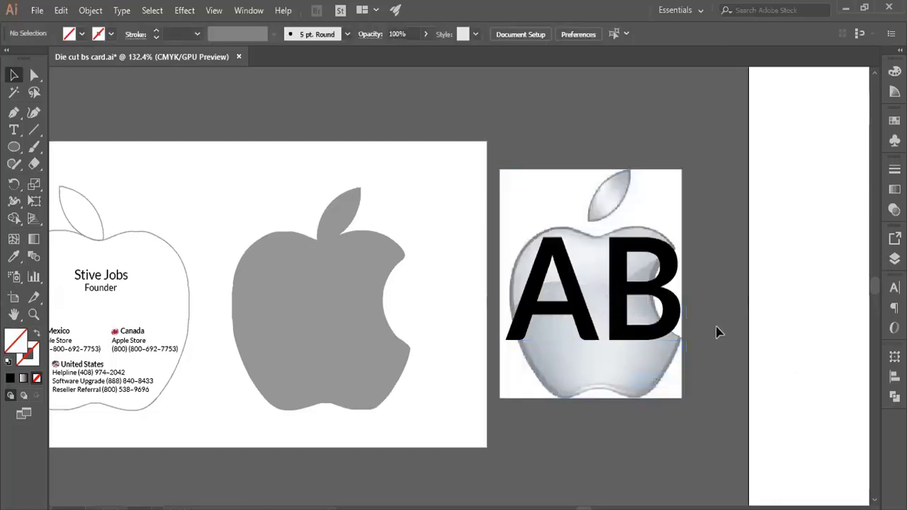
pyautogui.click(651, 327)
pyautogui.press('Delete')
# Step: Clip the apple image to a tall rectangle through its middle, then delete the strip
pyautogui.click(12, 149)
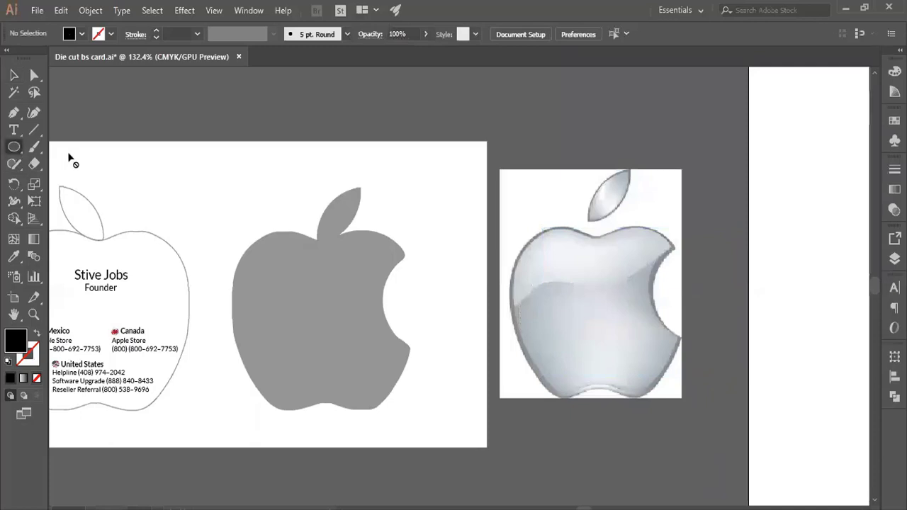
pyautogui.press('m')
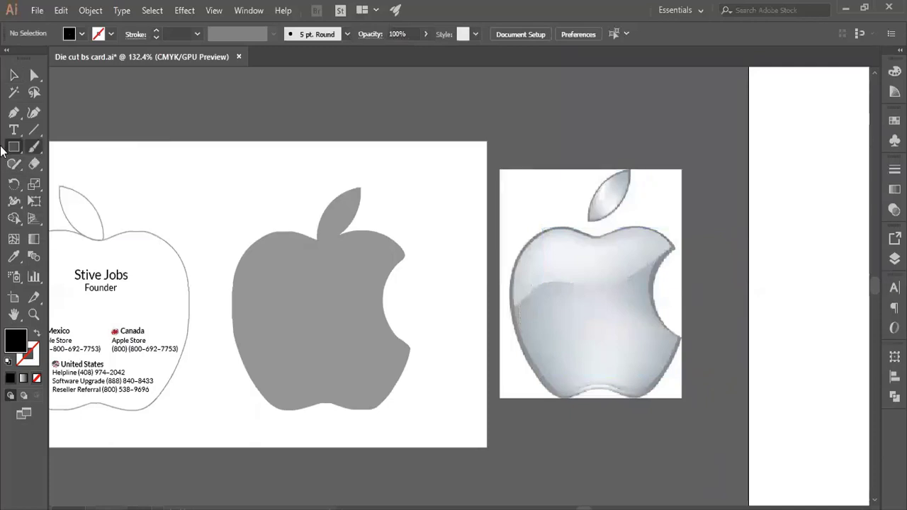
pyautogui.moveTo(538, 219); pyautogui.dragTo(626, 399)
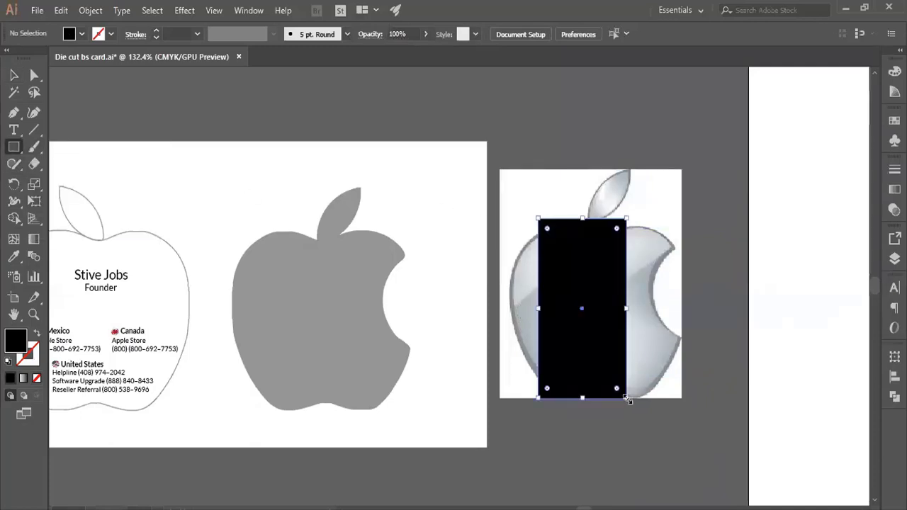
pyautogui.press('v')
pyautogui.keyDown('shift'); pyautogui.click(601, 320); pyautogui.keyUp('shift')
pyautogui.rightClick(601, 321)
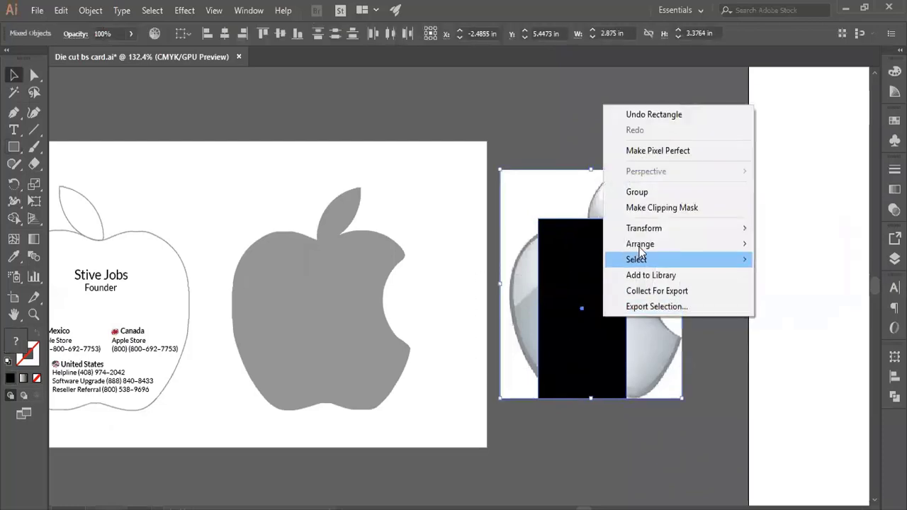
pyautogui.click(648, 205)
pyautogui.click(629, 309)
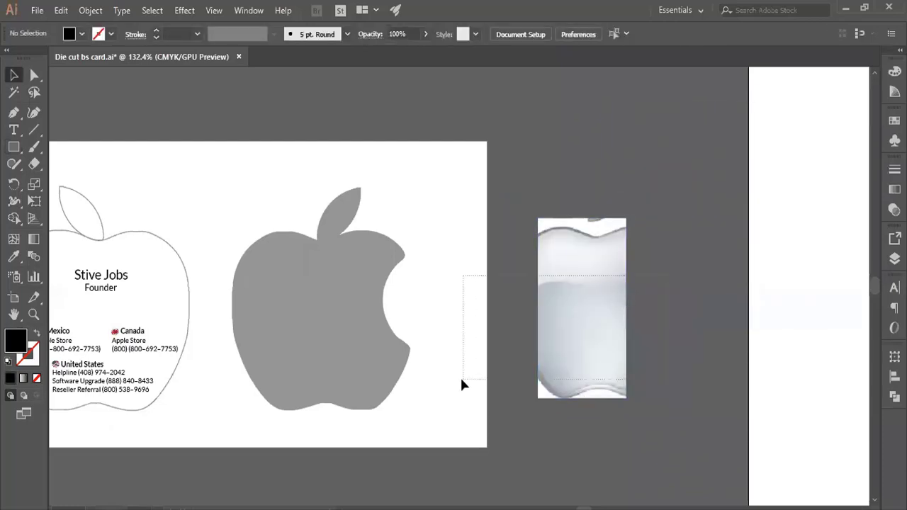
pyautogui.moveTo(461, 384); pyautogui.dragTo(464, 382)
pyautogui.press('Delete')
# Step: Undo the deletion and release the rectangular clipping mask on the apple image
pyautogui.hscroll(-5, 598, 330)
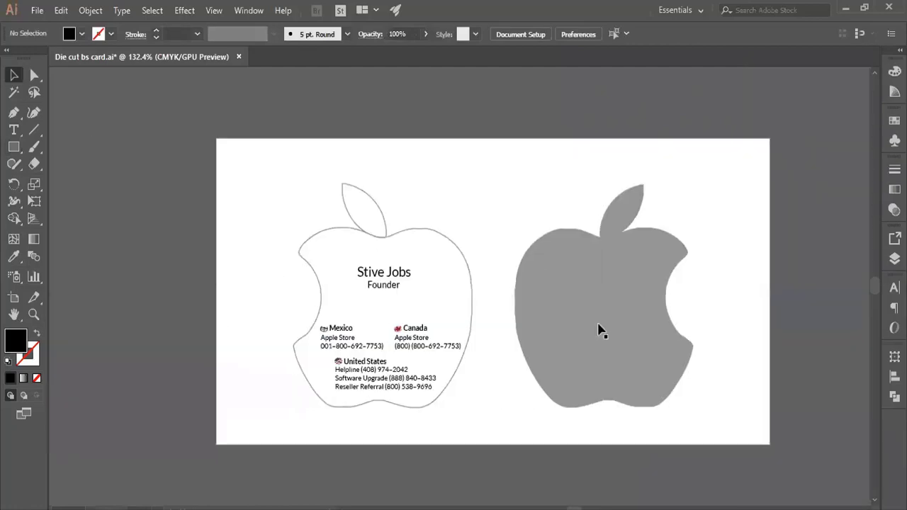
pyautogui.moveTo(311, 338); pyautogui.dragTo(688, 362)
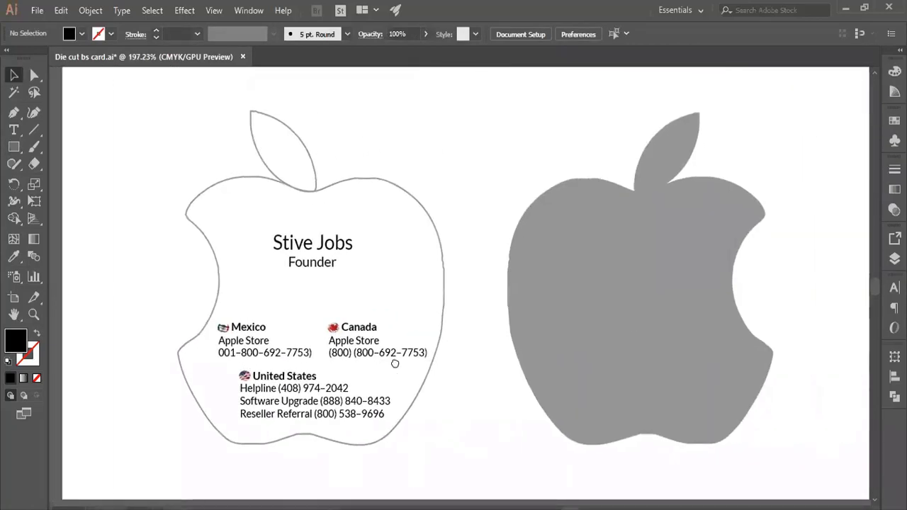
pyautogui.hotkey('ctrl', 'z')
pyautogui.rightClick(617, 323)
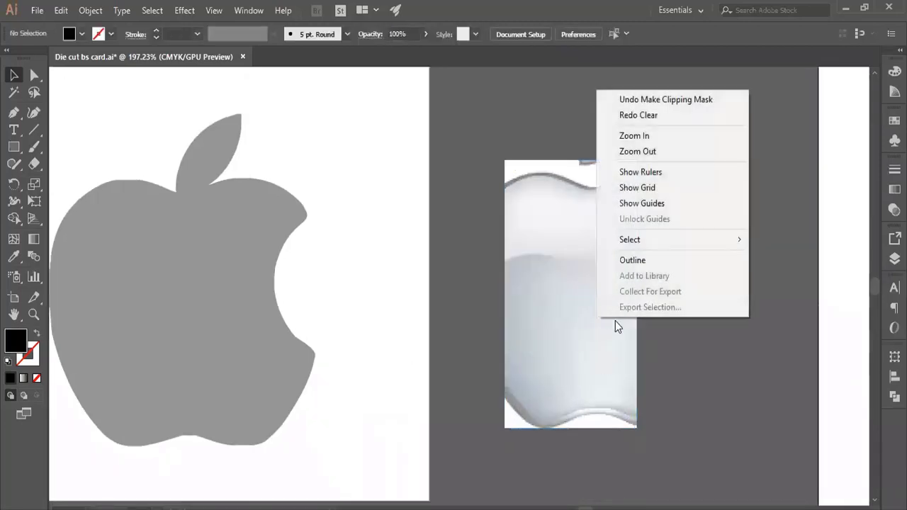
pyautogui.click(607, 346)
pyautogui.rightClick(591, 335)
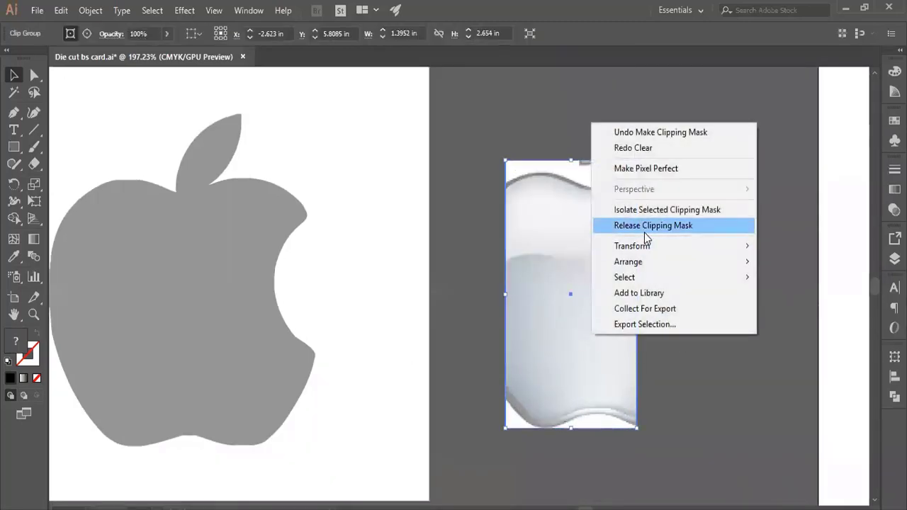
pyautogui.click(644, 230)
# Step: Position the full silver apple image and empty rectangle beside the grey apple card
pyautogui.click(753, 245)
pyautogui.moveTo(648, 263); pyautogui.dragTo(719, 325)
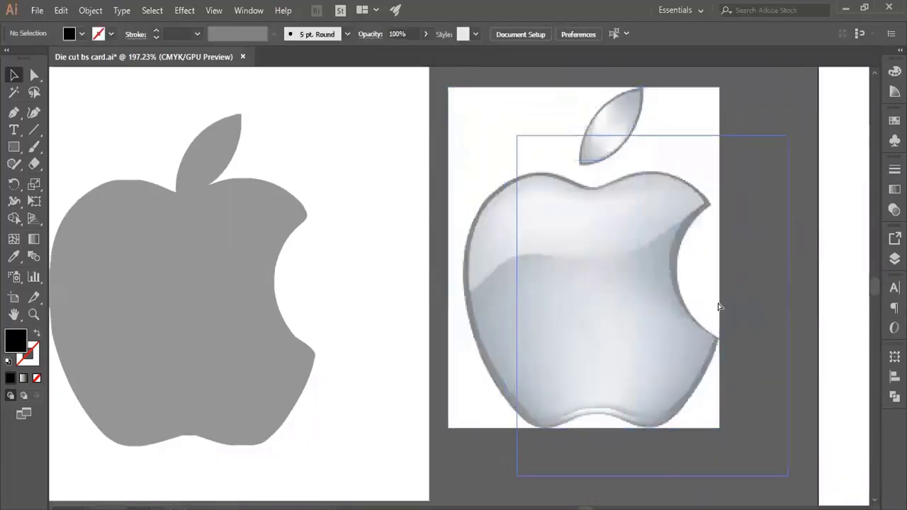
pyautogui.click(461, 168)
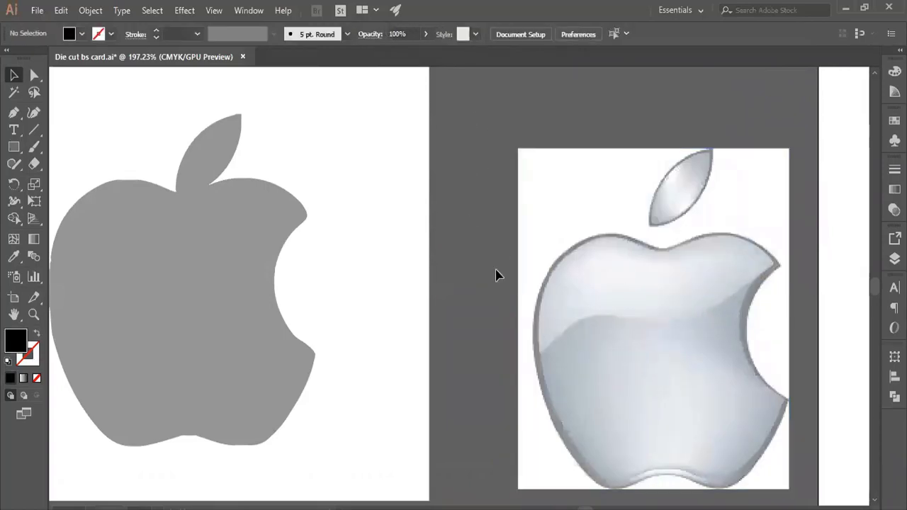
pyautogui.moveTo(617, 236); pyautogui.dragTo(694, 253)
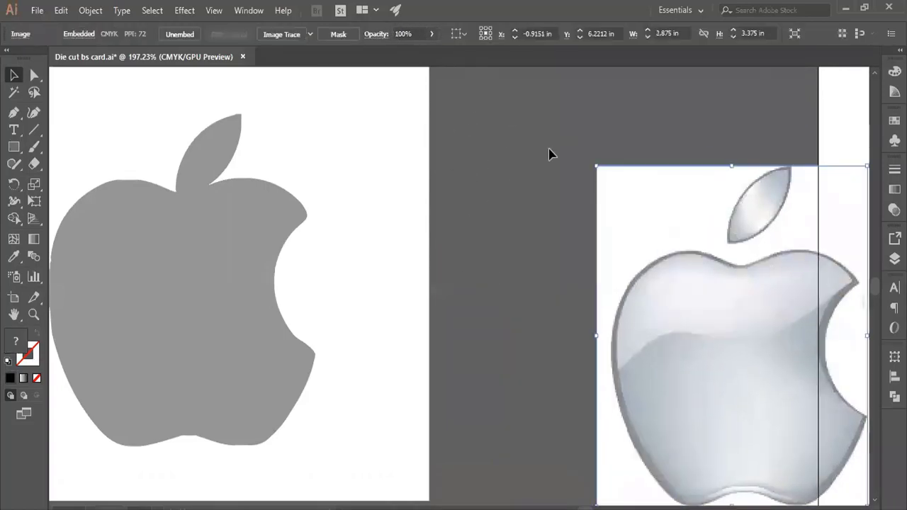
pyautogui.moveTo(563, 158); pyautogui.dragTo(485, 240)
pyautogui.moveTo(640, 231); pyautogui.dragTo(498, 231)
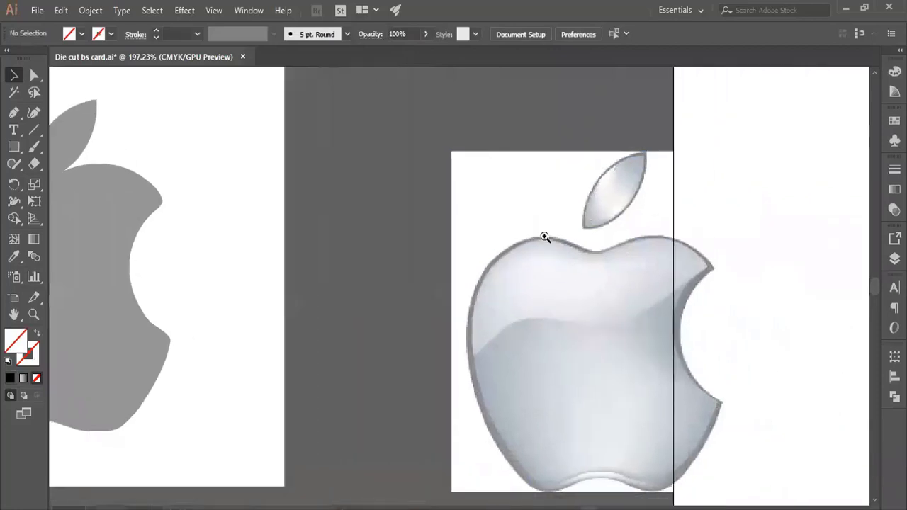
pyautogui.scroll(-3, 526, 259)
pyautogui.moveTo(567, 259); pyautogui.dragTo(568, 260)
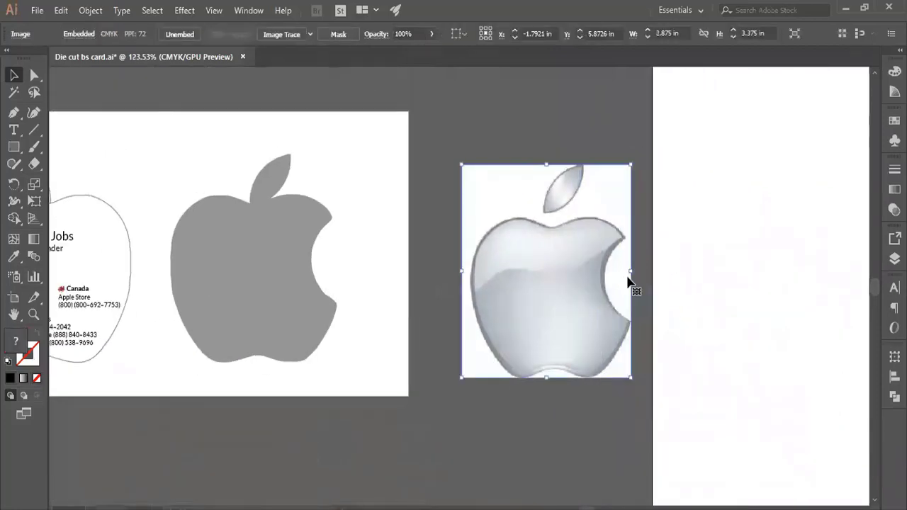
pyautogui.moveTo(597, 288); pyautogui.dragTo(585, 276)
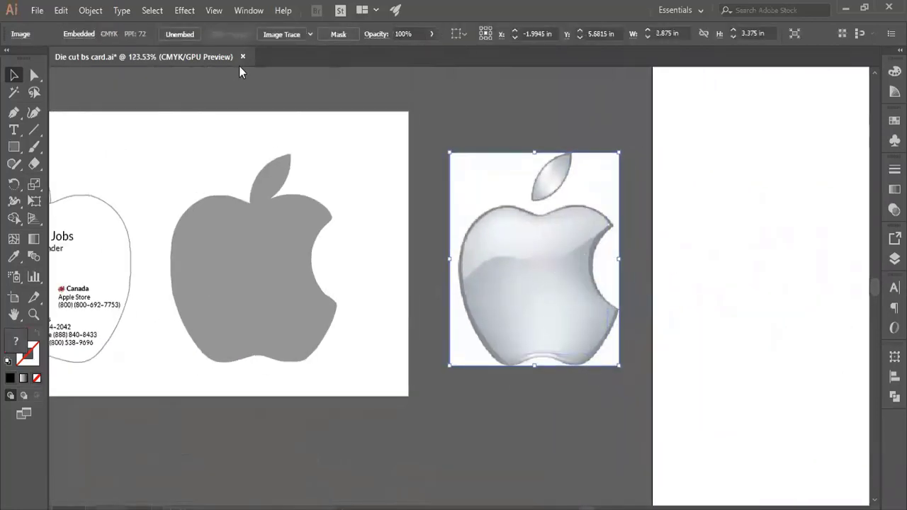
# Step: Image-trace the glossy apple photo with the High Fidelity Photo preset and zoom in
pyautogui.click(275, 34)
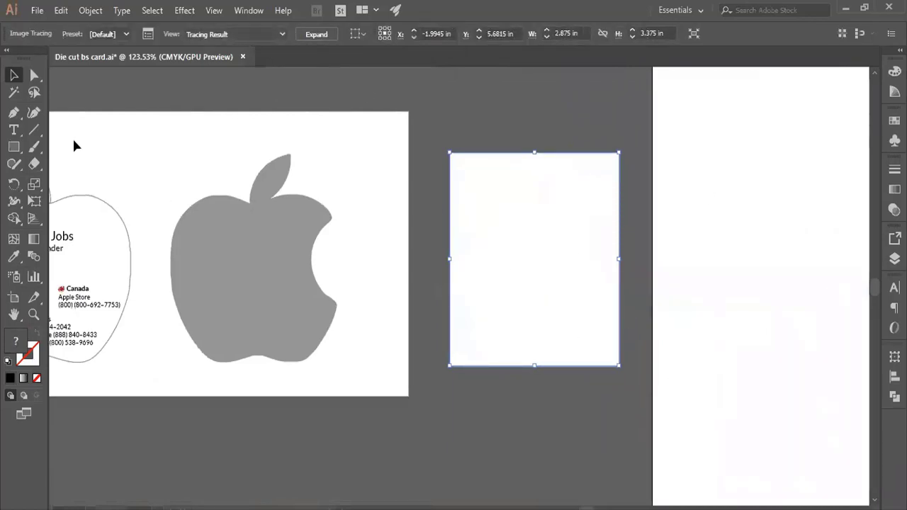
pyautogui.click(119, 36)
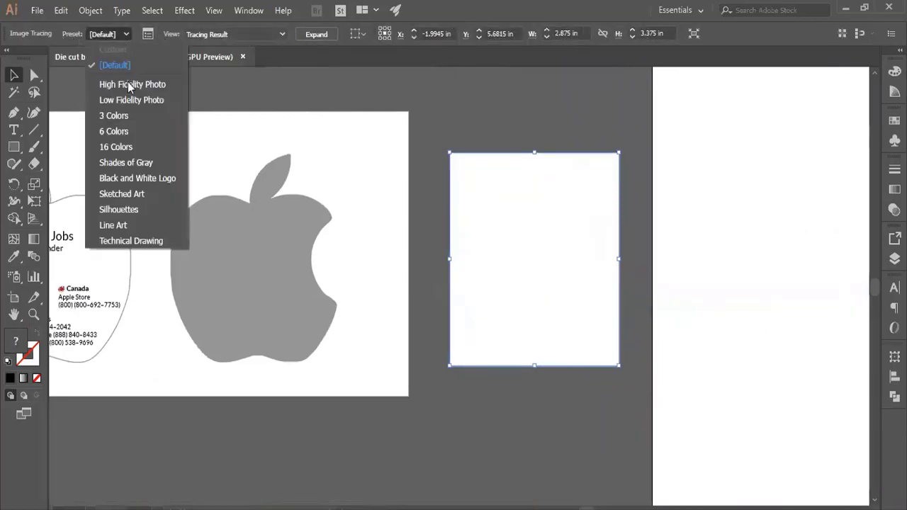
pyautogui.click(132, 84)
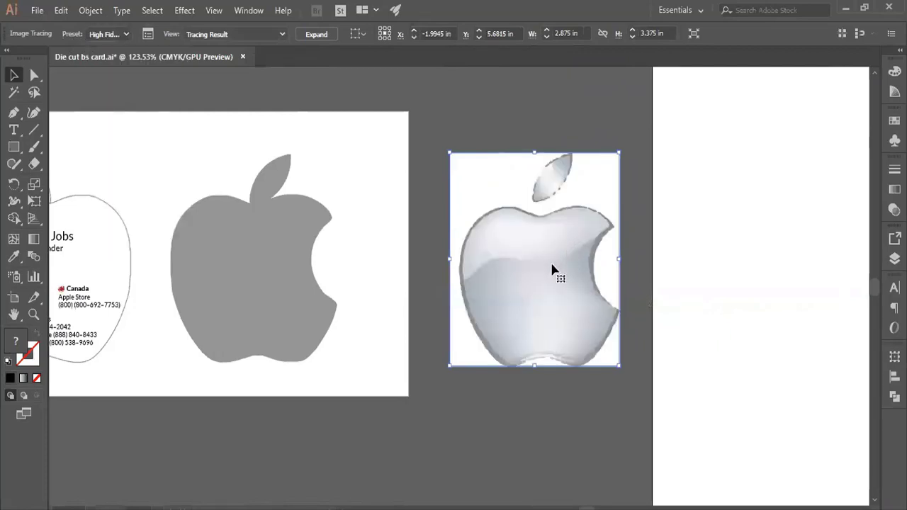
pyautogui.moveTo(652, 272); pyautogui.dragTo(805, 299)
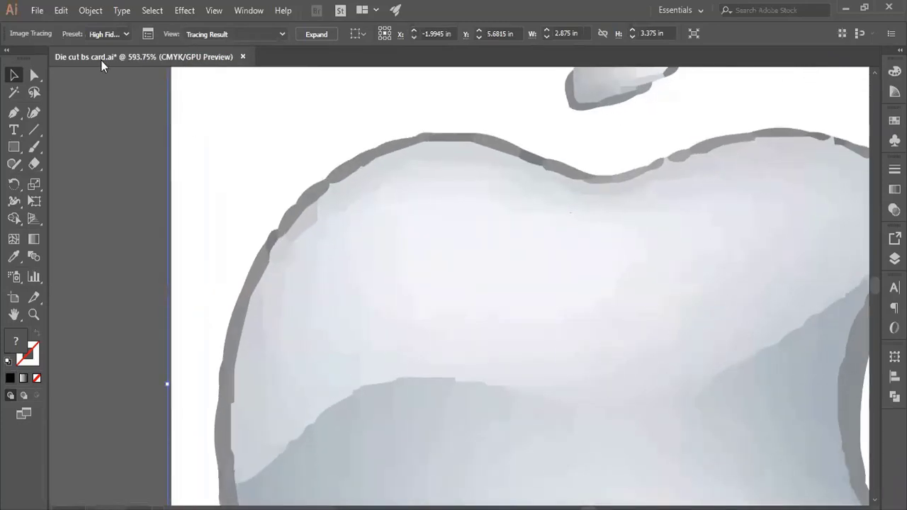
# Step: Compare the 3 Colors, Line Art, Sketched Art and Shades of Gray trace presets
pyautogui.click(114, 33)
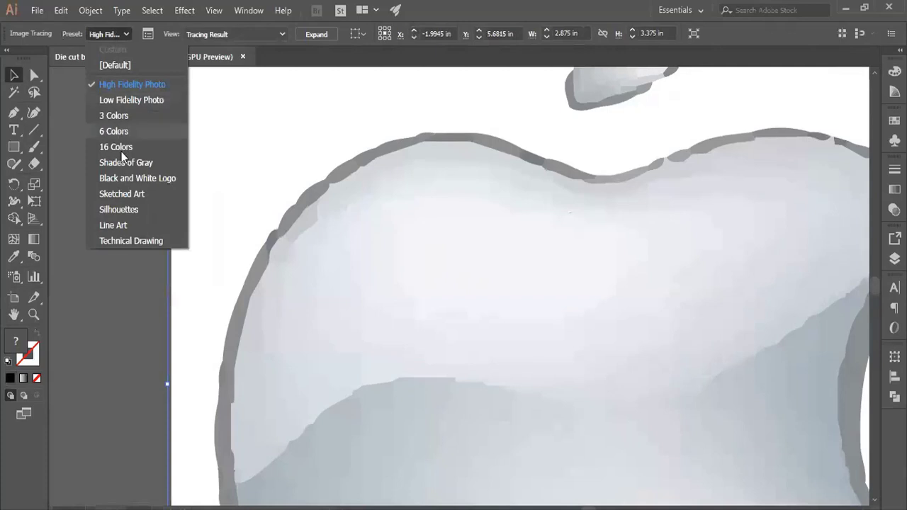
pyautogui.click(113, 115)
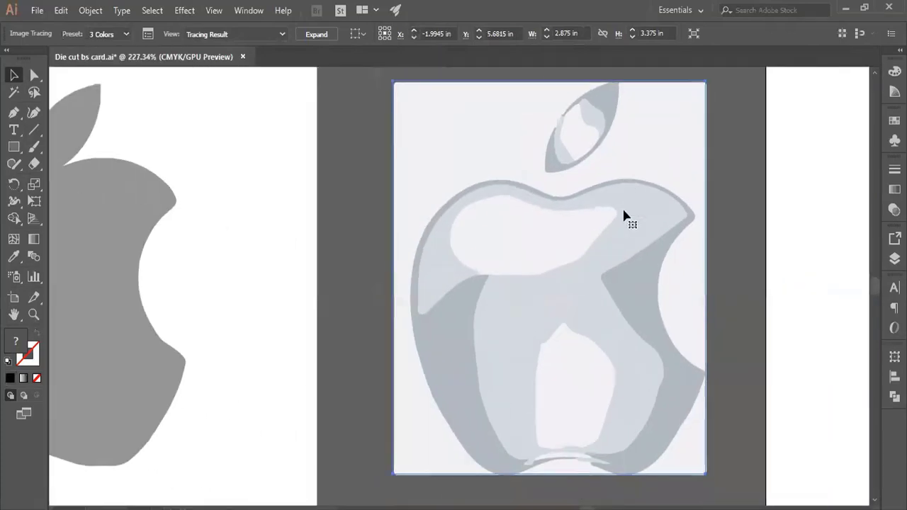
pyautogui.click(108, 39)
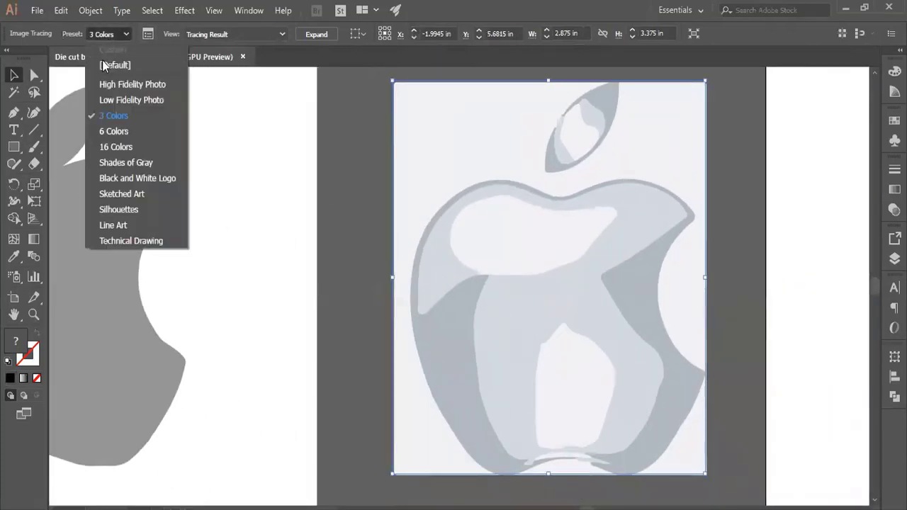
pyautogui.click(122, 221)
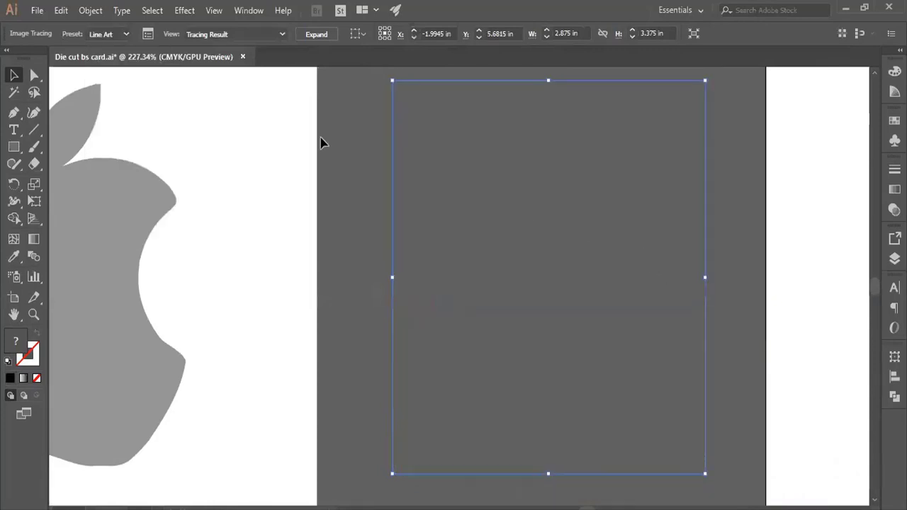
pyautogui.click(95, 30)
pyautogui.click(98, 30)
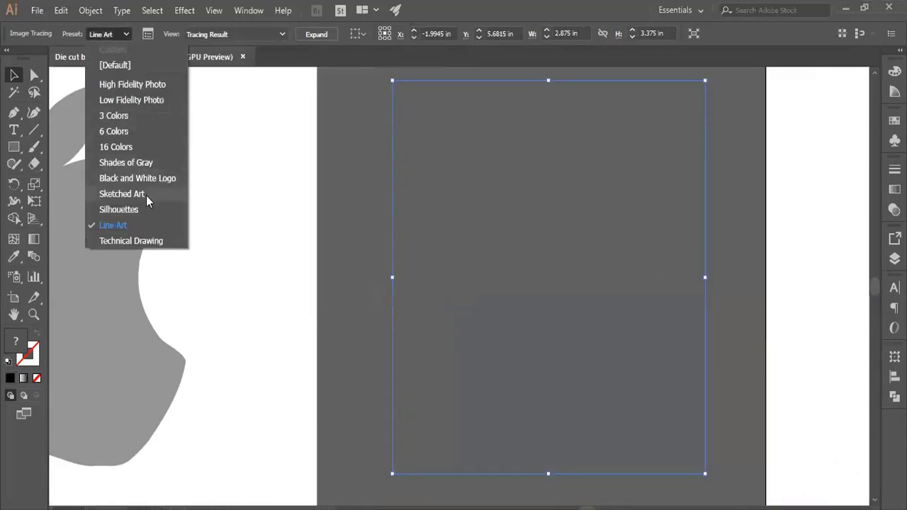
pyautogui.click(146, 196)
pyautogui.click(100, 31)
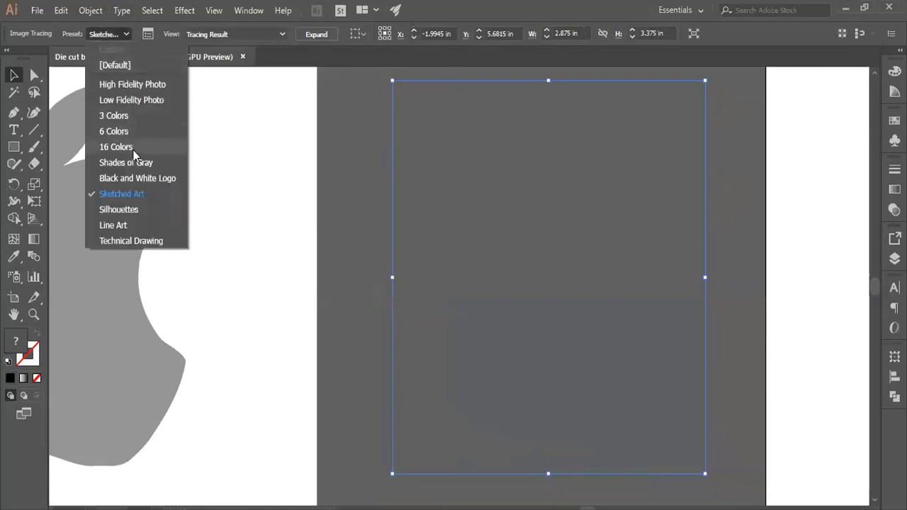
pyautogui.click(134, 162)
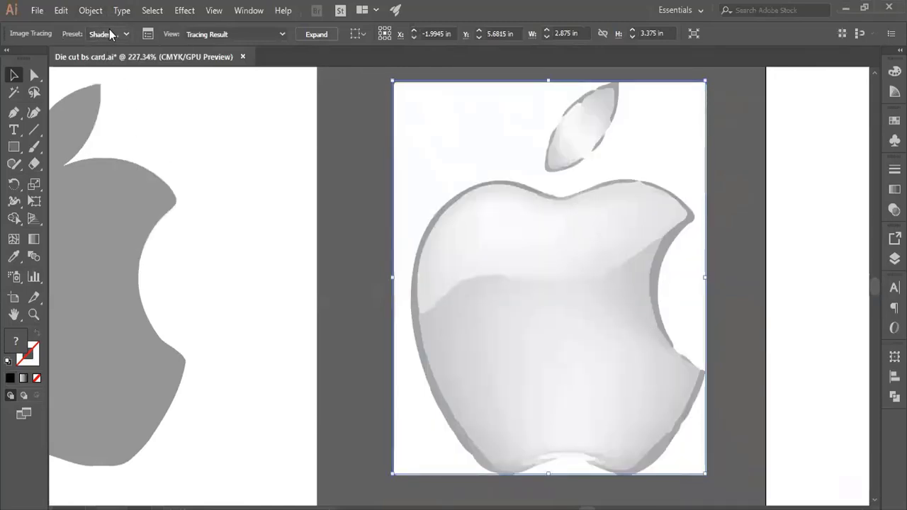
# Step: Return to the High Fidelity Photo preset and nudge the traced apple
pyautogui.click(110, 34)
pyautogui.click(140, 83)
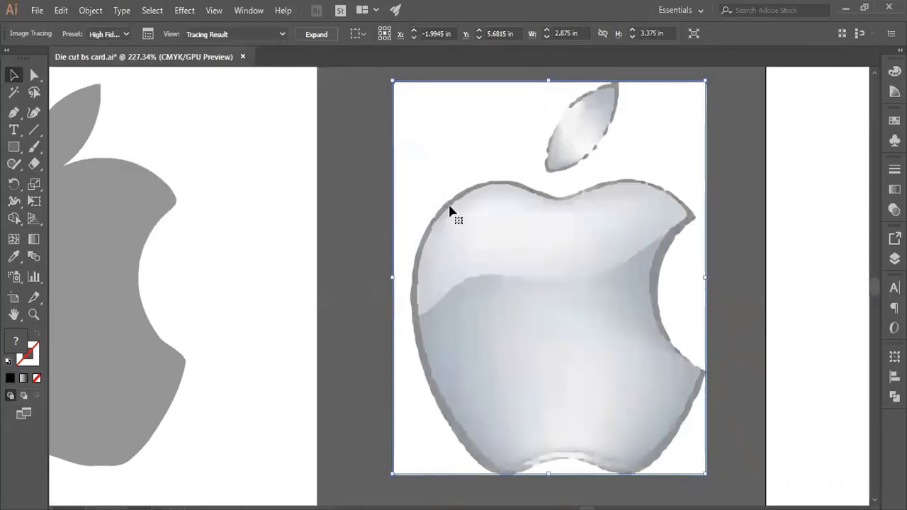
pyautogui.moveTo(600, 266); pyautogui.dragTo(601, 266)
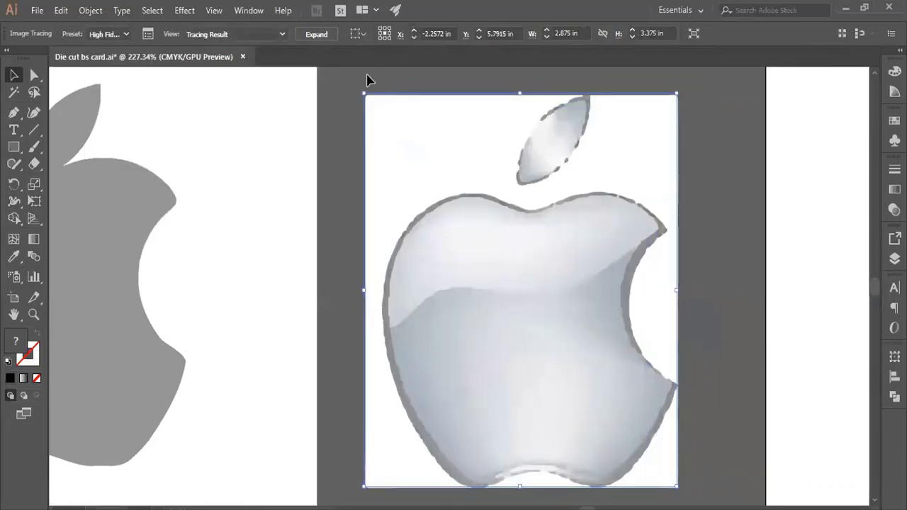
# Step: Expand and ungroup the traced apple, then delete its white background shape
pyautogui.click(324, 40)
pyautogui.rightClick(503, 204)
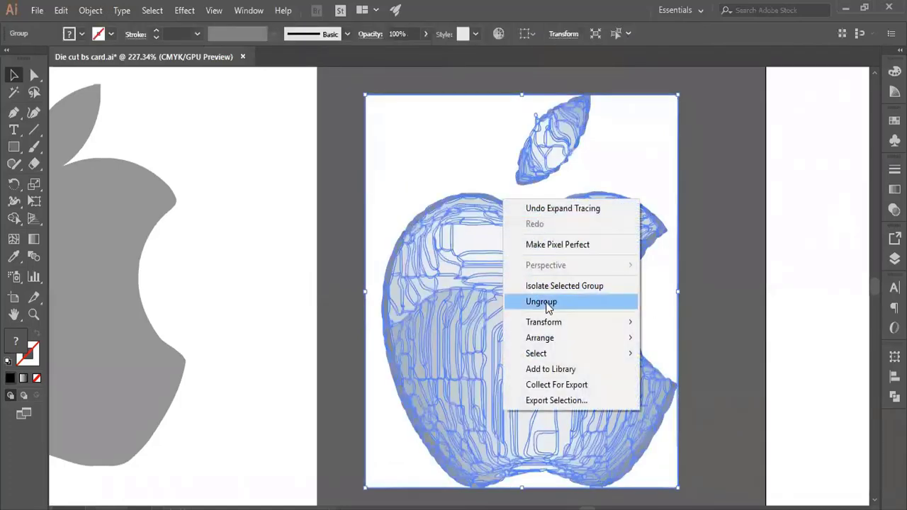
pyautogui.click(545, 304)
pyautogui.click(690, 290)
pyautogui.click(640, 172)
pyautogui.press('Delete')
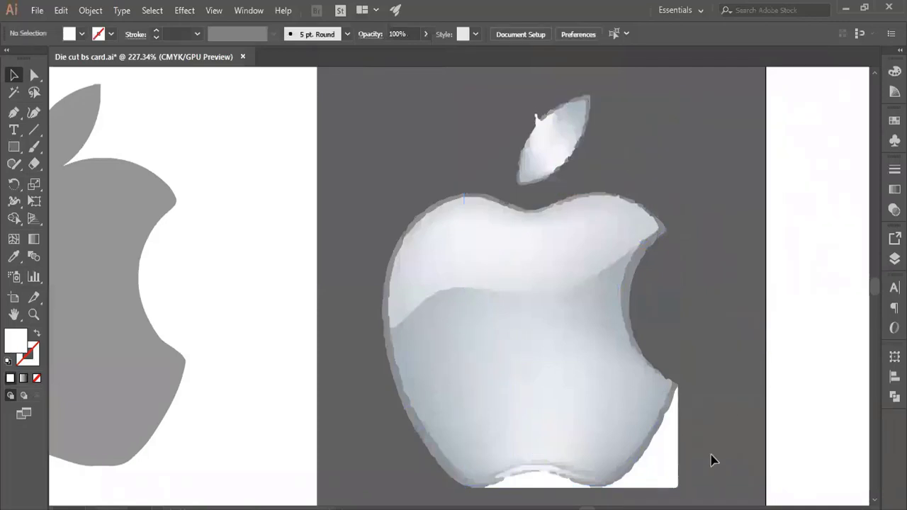
# Step: Delete the leftover white pieces, the sliver under the apple and a small stray shape
pyautogui.scroll(-1, 710, 459)
pyautogui.click(656, 476)
pyautogui.press('Delete')
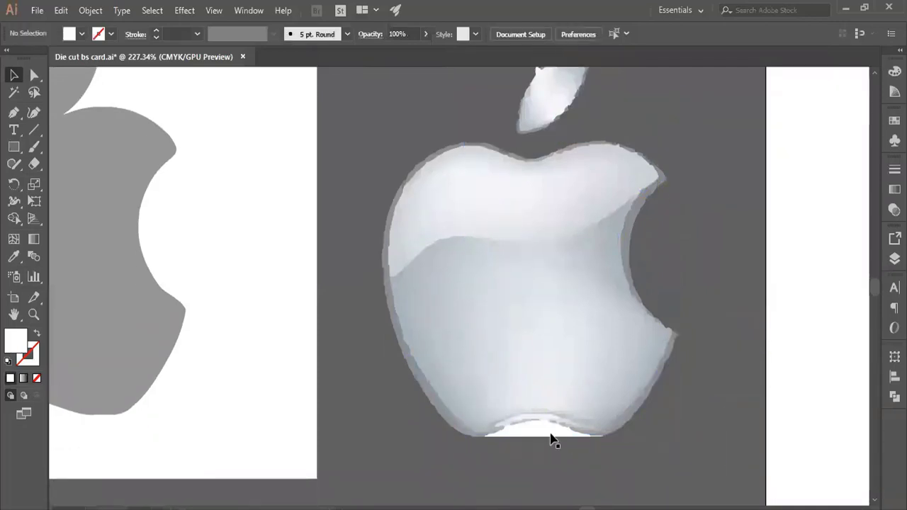
pyautogui.click(550, 433)
pyautogui.press('Delete')
pyautogui.scroll(5, 563, 194)
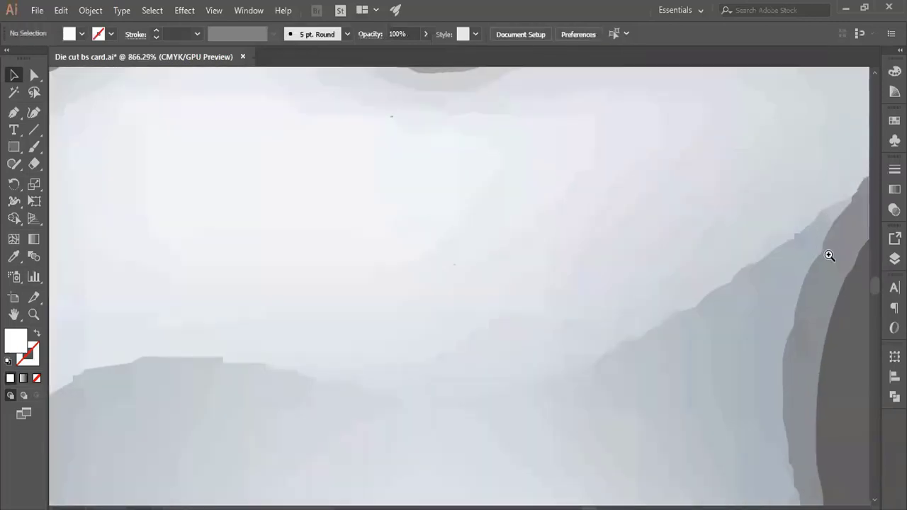
pyautogui.scroll(-4, 795, 277)
pyautogui.click(616, 284)
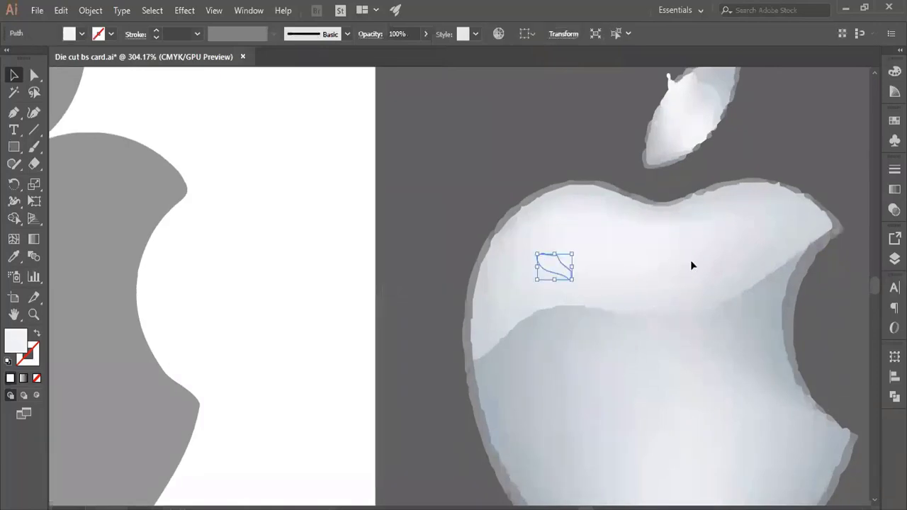
pyautogui.press('Delete')
pyautogui.scroll(-5, 780, 310)
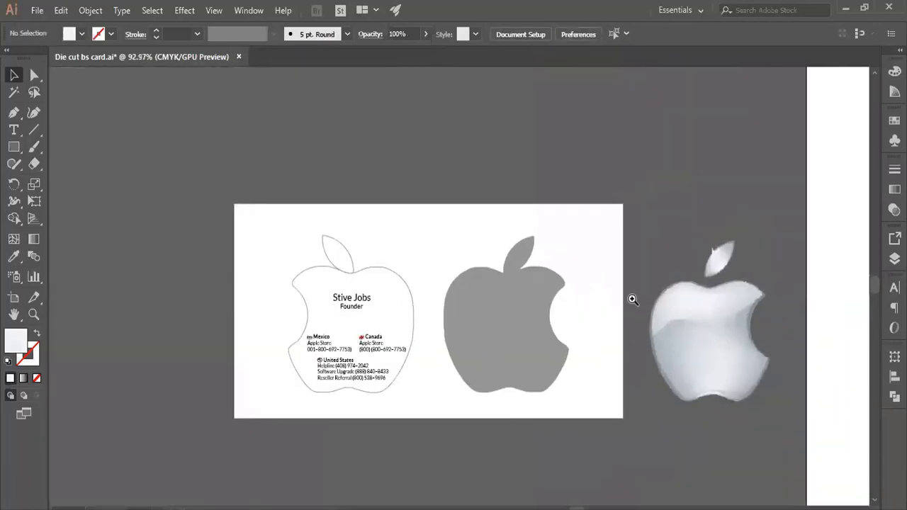
# Step: Select and delete the glossy silver apple image
pyautogui.scroll(4, 631, 297)
pyautogui.moveTo(753, 328); pyautogui.dragTo(580, 332)
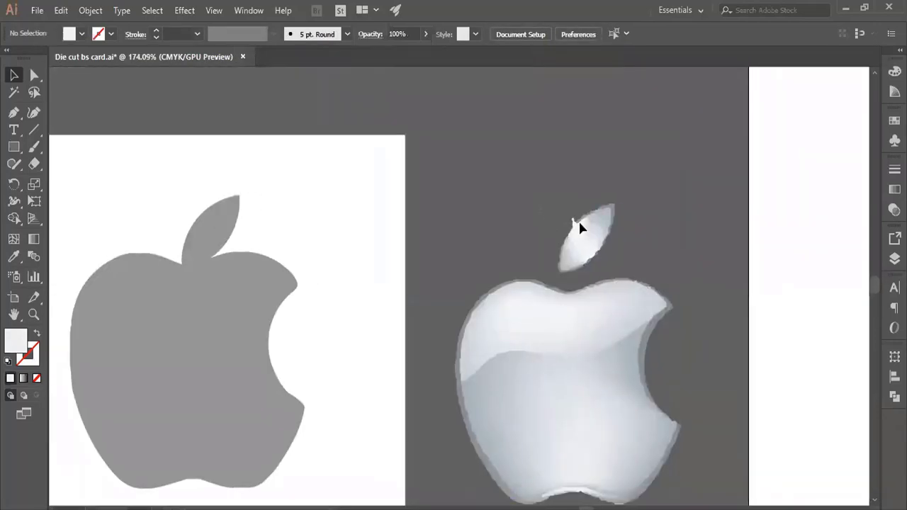
pyautogui.moveTo(712, 206); pyautogui.dragTo(472, 423)
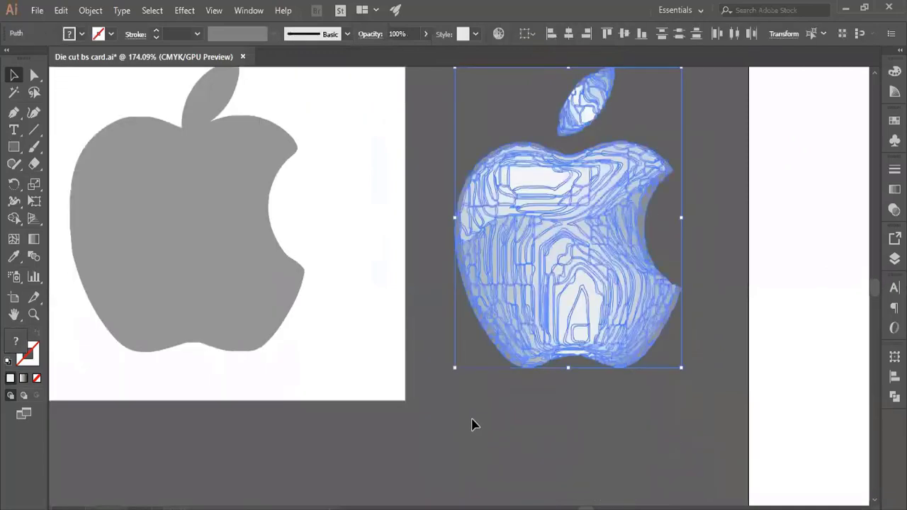
pyautogui.scroll(1, 526, 462)
pyautogui.press('Delete')
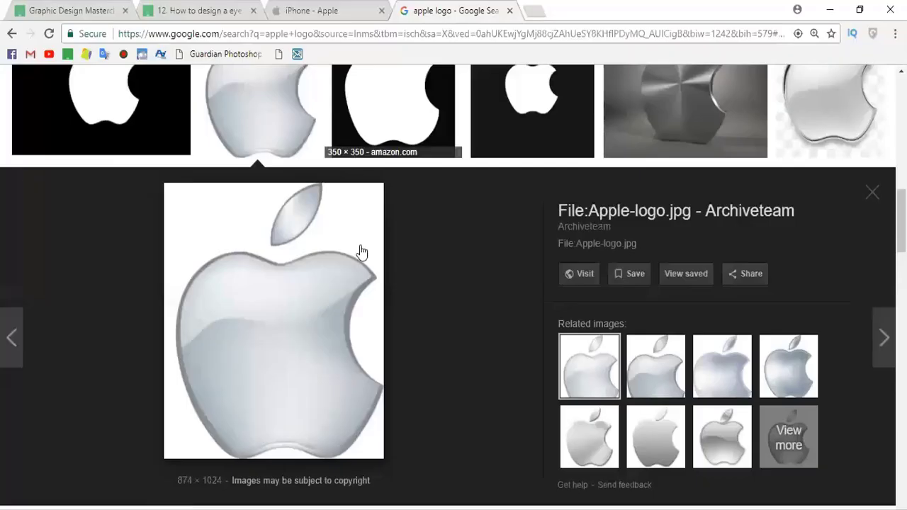
# Step: Copy the rainbow Apple logo image from Google Images in Chrome
pyautogui.scroll(4, 359, 364)
pyautogui.click(506, 192)
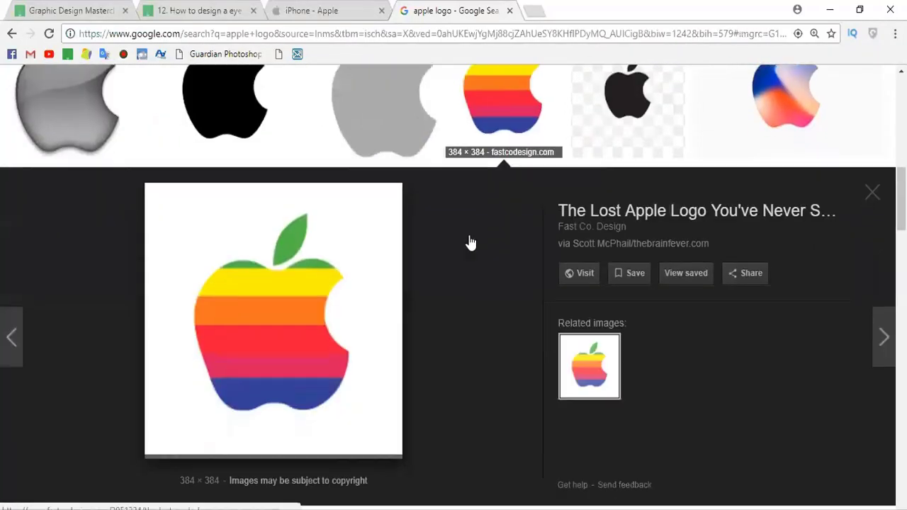
pyautogui.rightClick(259, 345)
pyautogui.click(291, 266)
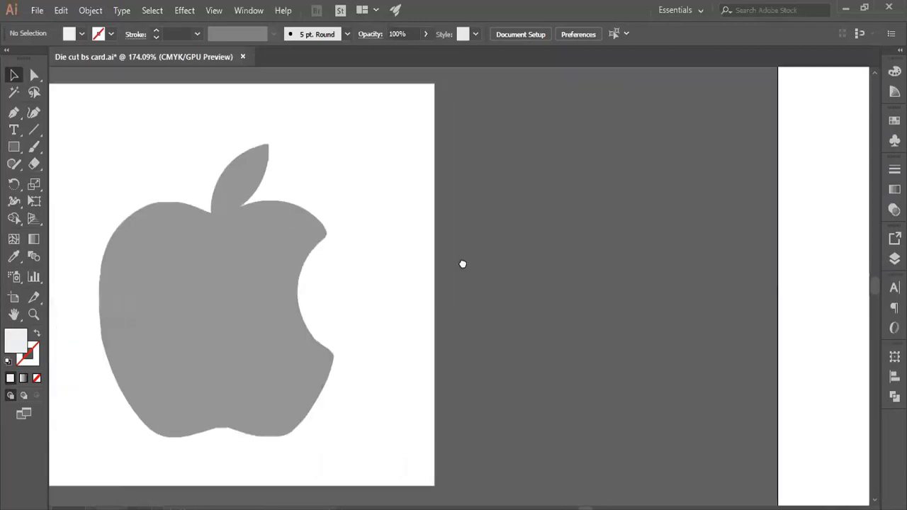
# Step: Paste and shrink the rainbow logo, then trace it with High Fidelity Photo
pyautogui.hotkey('ctrl', 'v')
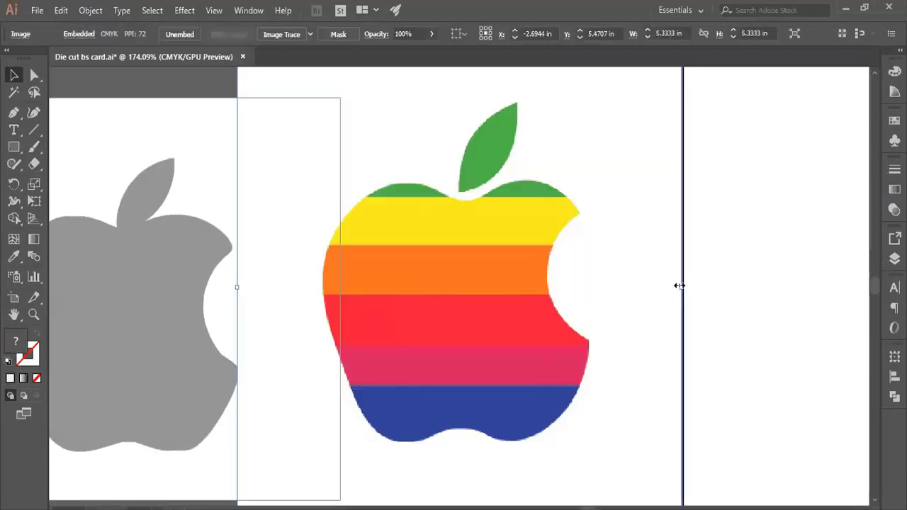
pyautogui.moveTo(678, 287); pyautogui.dragTo(526, 287)
pyautogui.moveTo(414, 311); pyautogui.dragTo(487, 318)
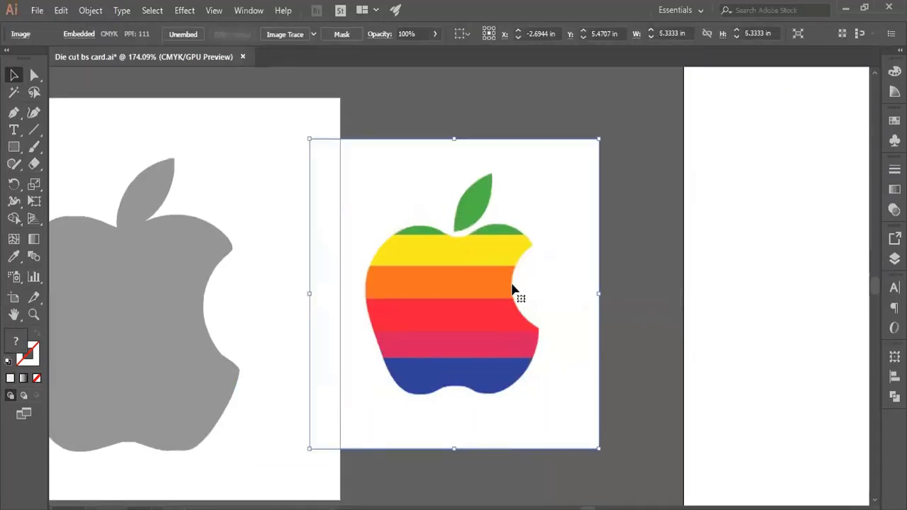
pyautogui.click(285, 34)
pyautogui.click(126, 34)
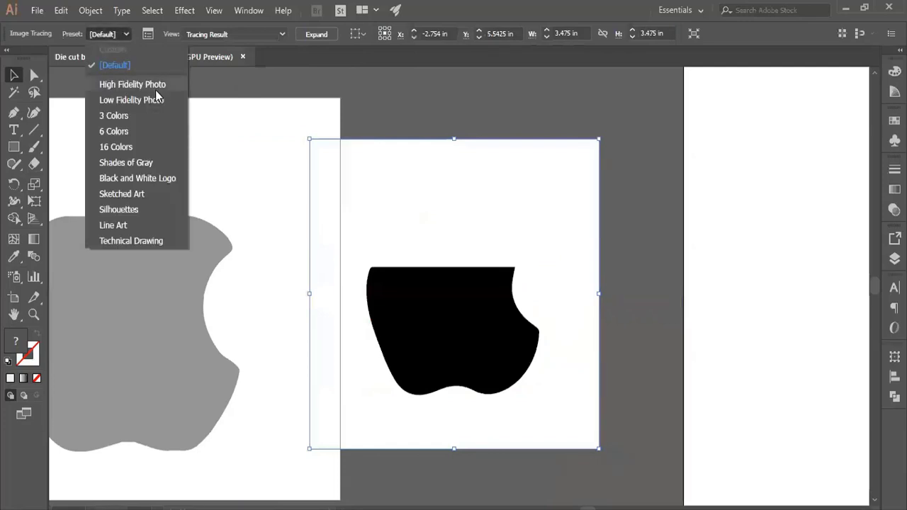
pyautogui.click(153, 84)
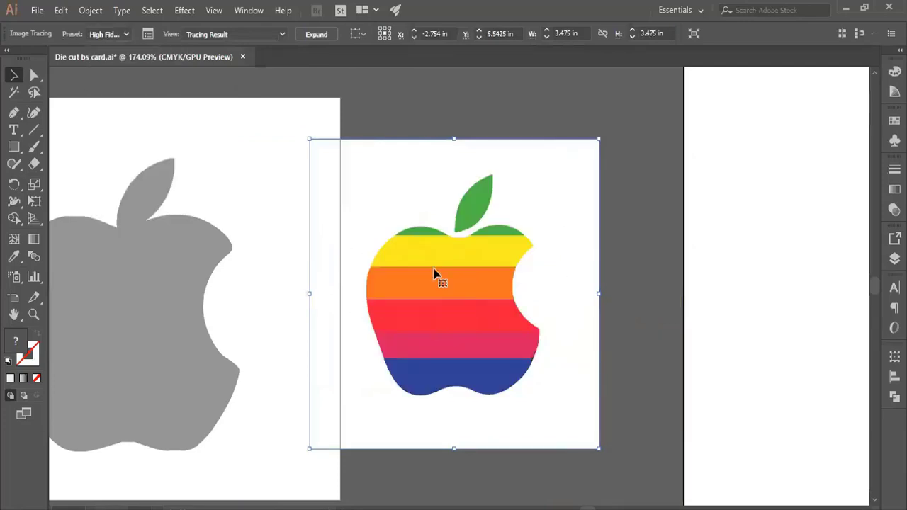
pyautogui.moveTo(448, 277); pyautogui.dragTo(478, 284)
# Step: Expand and ungroup the traced logo, then delete its white background rectangle
pyautogui.click(316, 36)
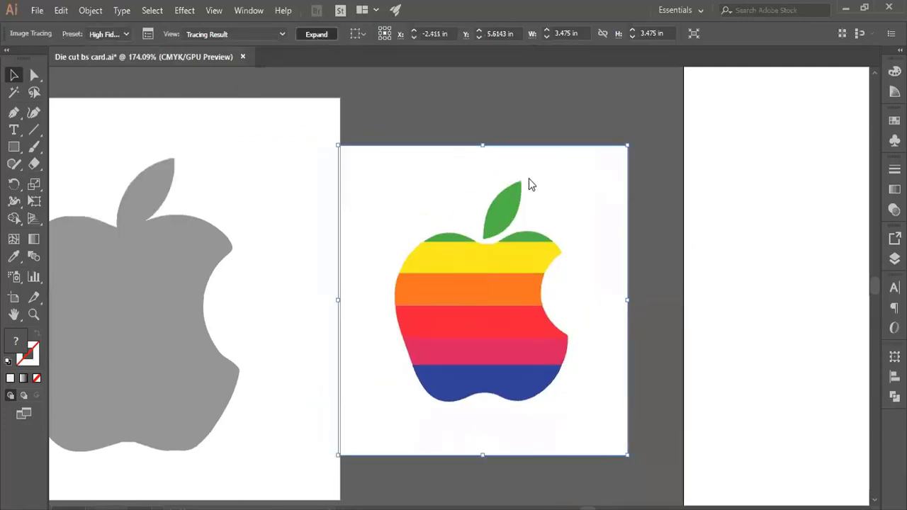
pyautogui.rightClick(520, 224)
pyautogui.click(551, 326)
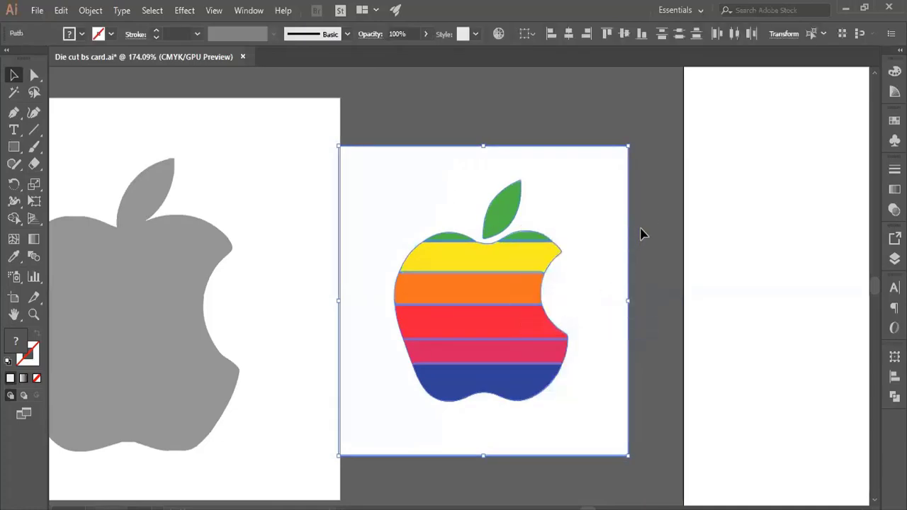
pyautogui.click(640, 233)
pyautogui.click(616, 255)
pyautogui.press('Delete')
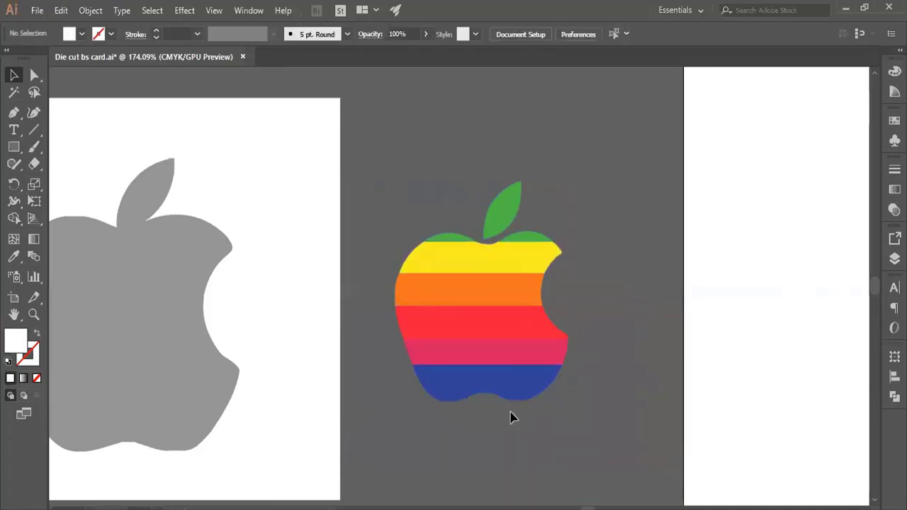
# Step: Move the blue bottom stripe up to close the gap with the stripe above
pyautogui.moveTo(415, 360); pyautogui.dragTo(673, 449)
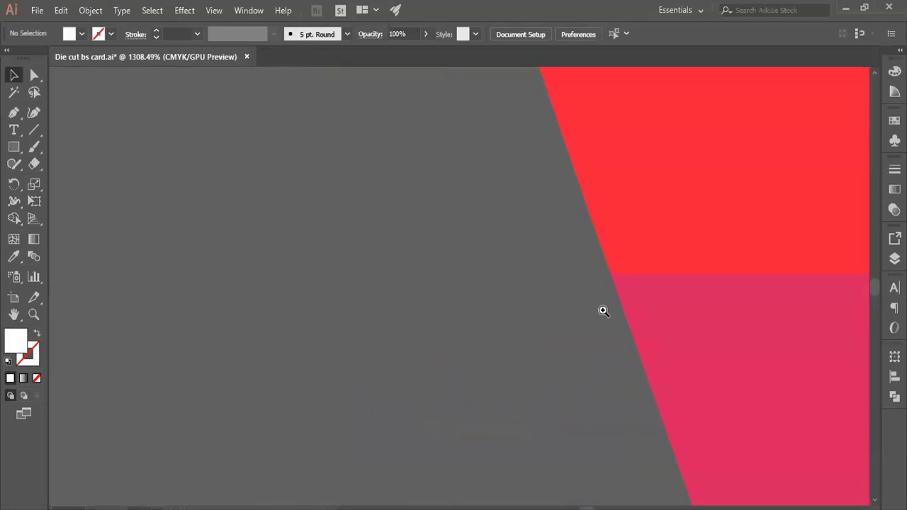
pyautogui.scroll(-5, 290, 307)
pyautogui.scroll(-2, 498, 360)
pyautogui.click(494, 423)
pyautogui.moveTo(493, 423); pyautogui.dragTo(494, 364)
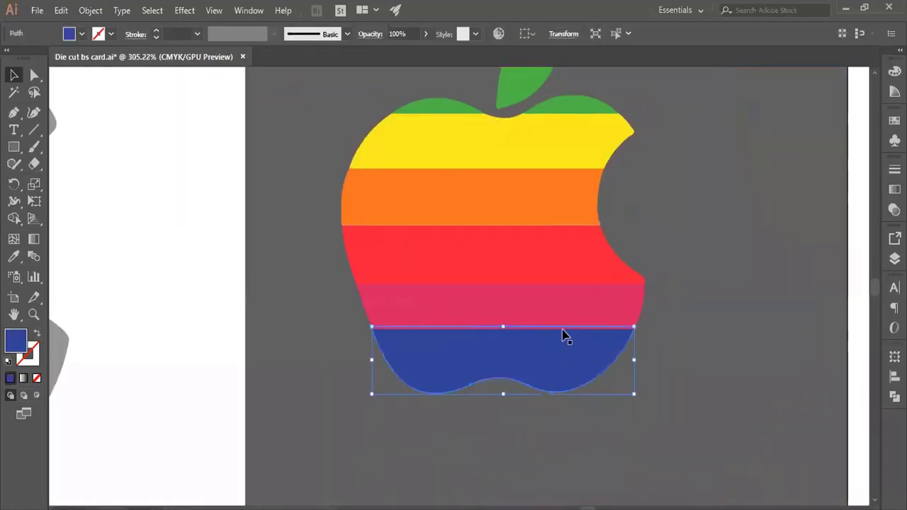
pyautogui.moveTo(549, 283)
pyautogui.mouseDown()
pyautogui.moveTo(549, 293)
pyautogui.moveTo(553, 279)
pyautogui.mouseUp()
pyautogui.click(555, 204)
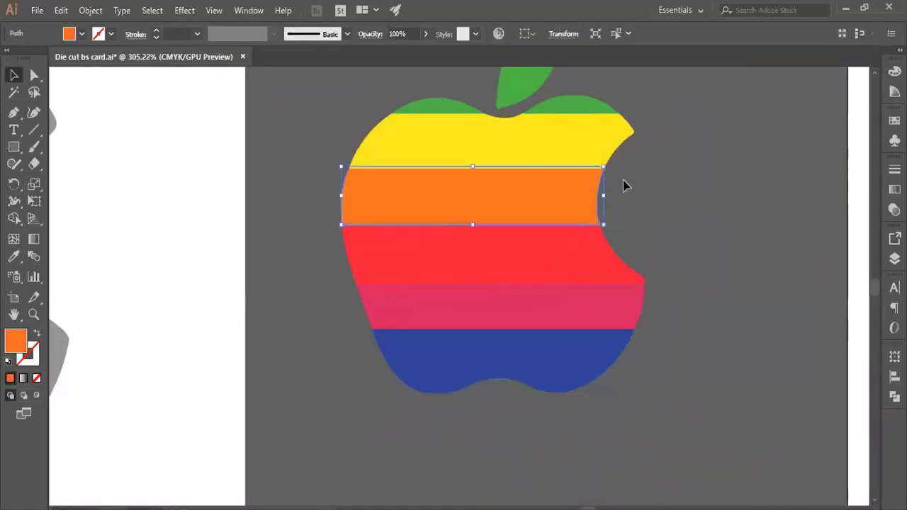
pyautogui.click(648, 220)
pyautogui.scroll(2, 644, 233)
pyautogui.scroll(-4, 580, 180)
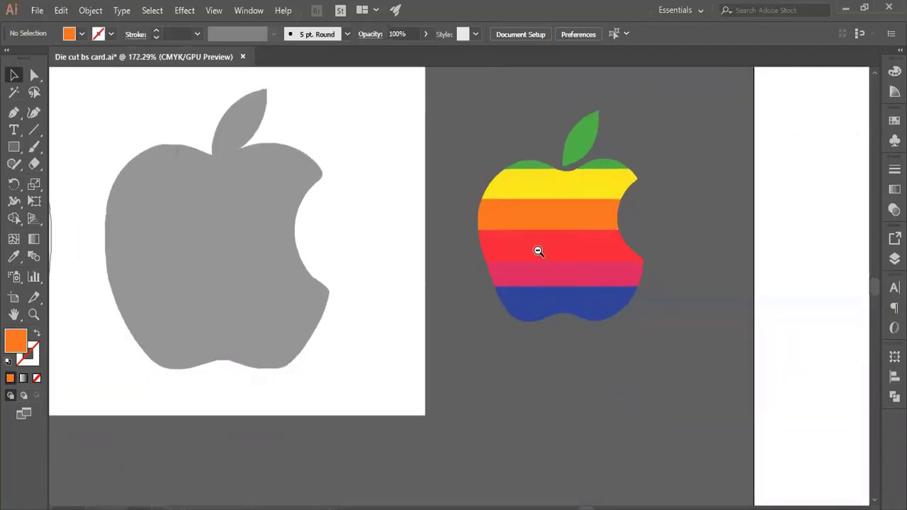
# Step: Enlarge the rainbow apple proportionally and move it beside the grey apple card
pyautogui.moveTo(658, 130)
pyautogui.mouseDown()
pyautogui.moveTo(522, 298)
pyautogui.moveTo(271, 346)
pyautogui.mouseUp()
pyautogui.scroll(2, 530, 313)
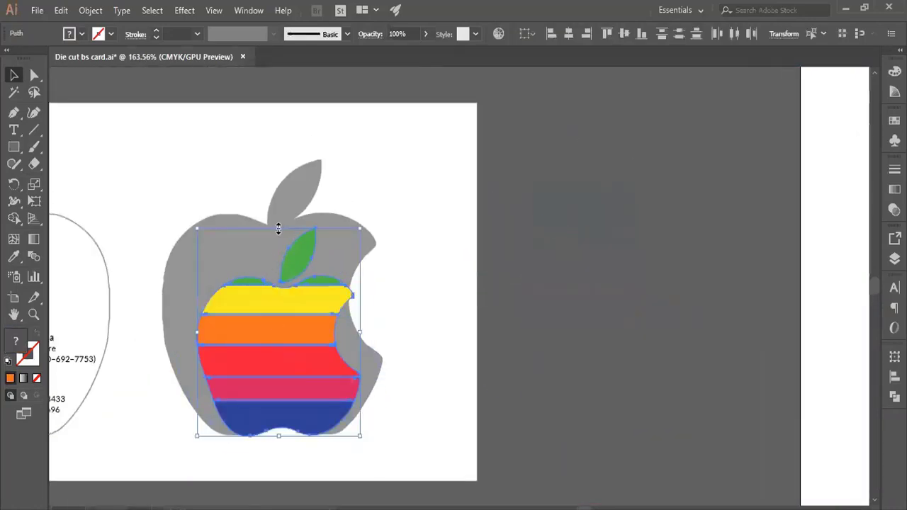
pyautogui.moveTo(279, 228); pyautogui.dragTo(272, 161)
pyautogui.hscroll(4, 273, 161)
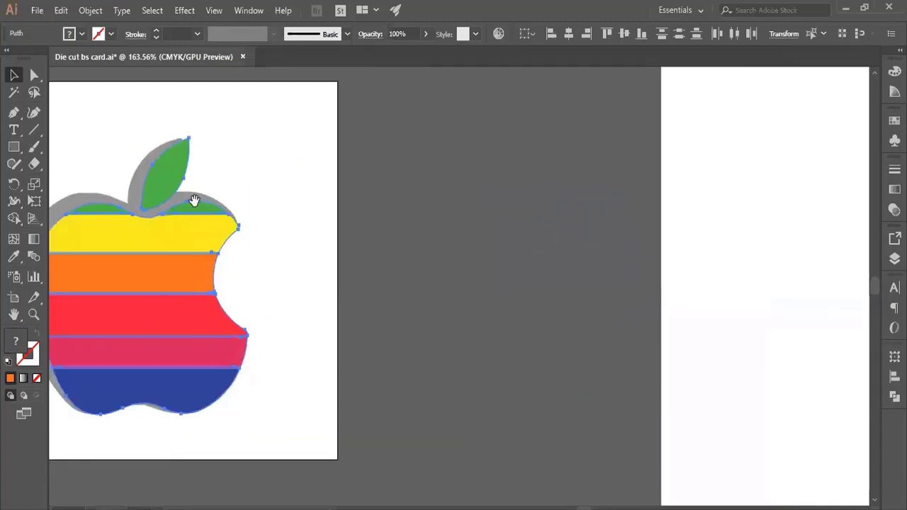
pyautogui.moveTo(194, 201); pyautogui.dragTo(441, 318)
pyautogui.click(395, 188)
# Step: Reposition the green leaf onto the stem using Direct Selection
pyautogui.press('a')
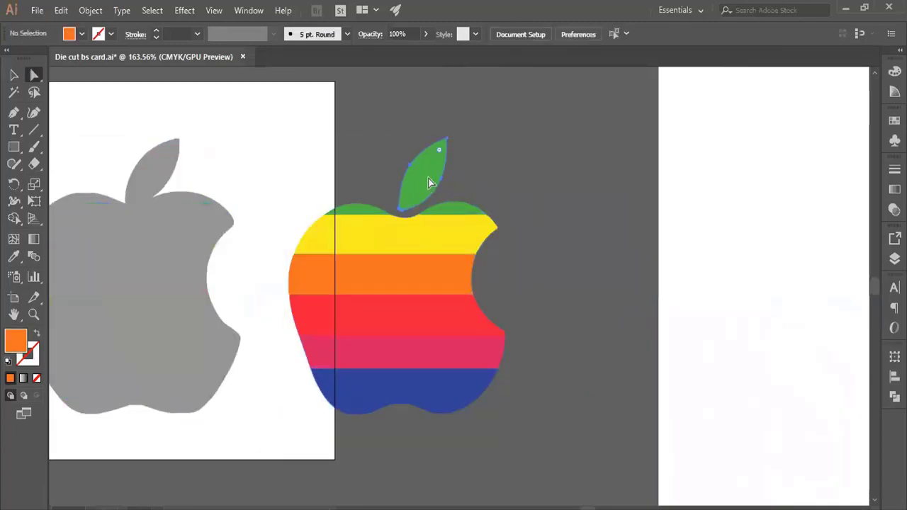
pyautogui.click(427, 180)
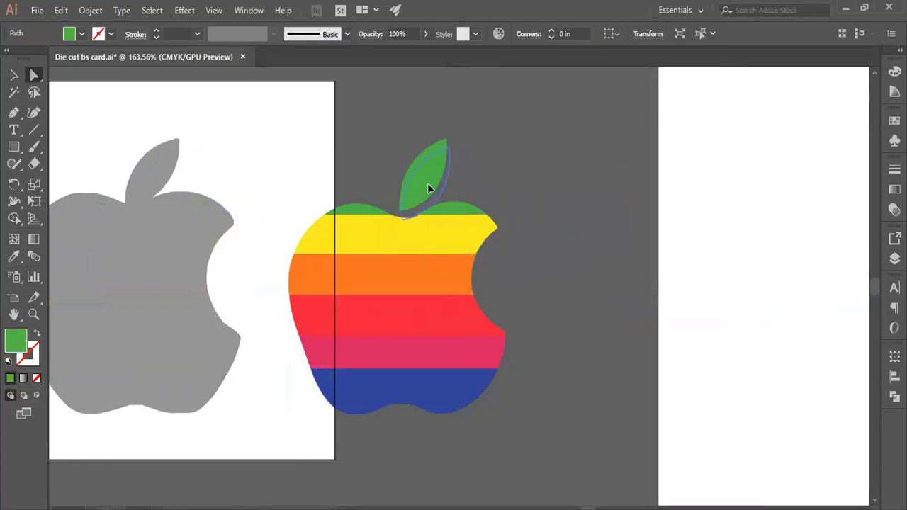
pyautogui.moveTo(427, 182); pyautogui.dragTo(430, 191)
pyautogui.click(532, 180)
pyautogui.press('v')
pyautogui.scroll(-2, 569, 223)
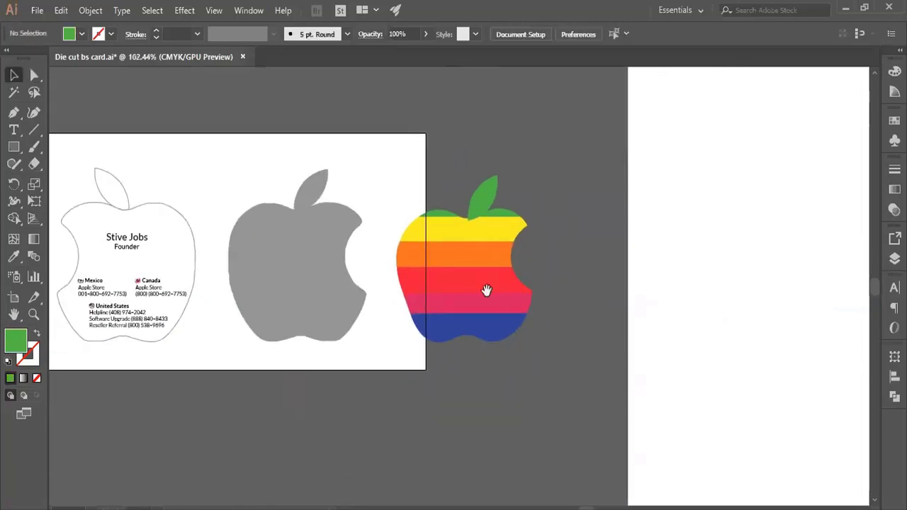
pyautogui.click(439, 315)
pyautogui.click(580, 305)
pyautogui.click(478, 195)
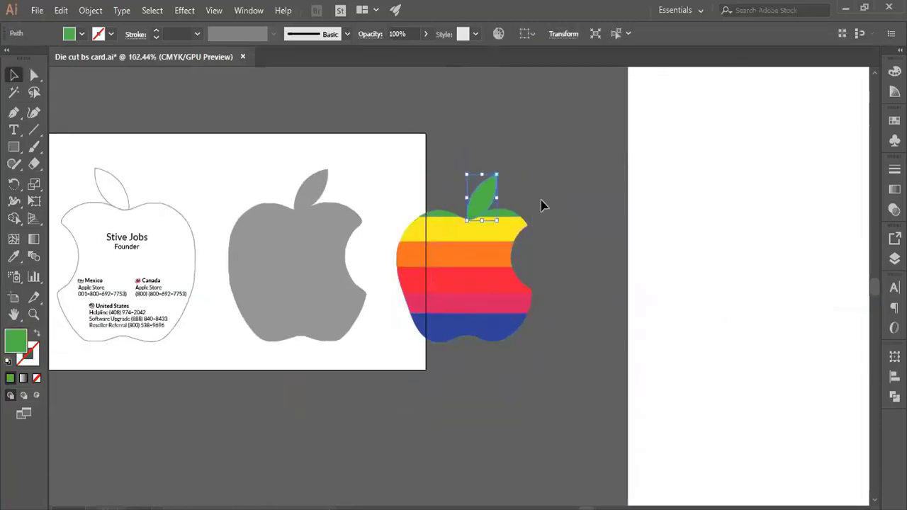
pyautogui.hotkey('ctrl', 'z')
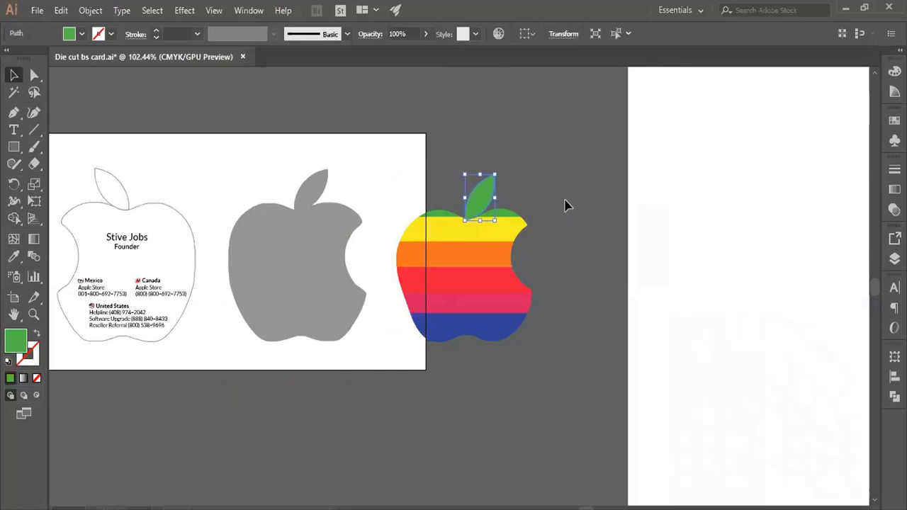
pyautogui.click(564, 206)
pyautogui.hscroll(-1, 506, 227)
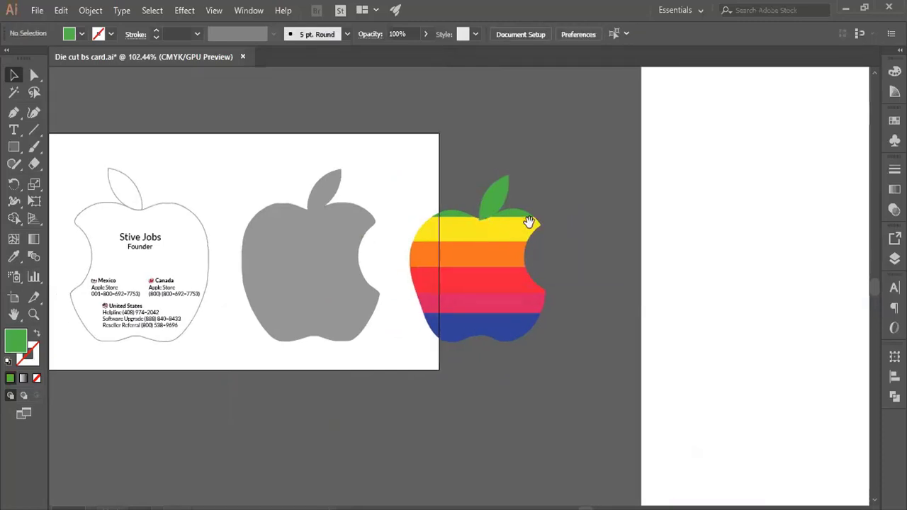
# Step: Group all rainbow apple stripes and the leaf, then recentre the view on the card
pyautogui.click(449, 331)
pyautogui.rightClick(489, 269)
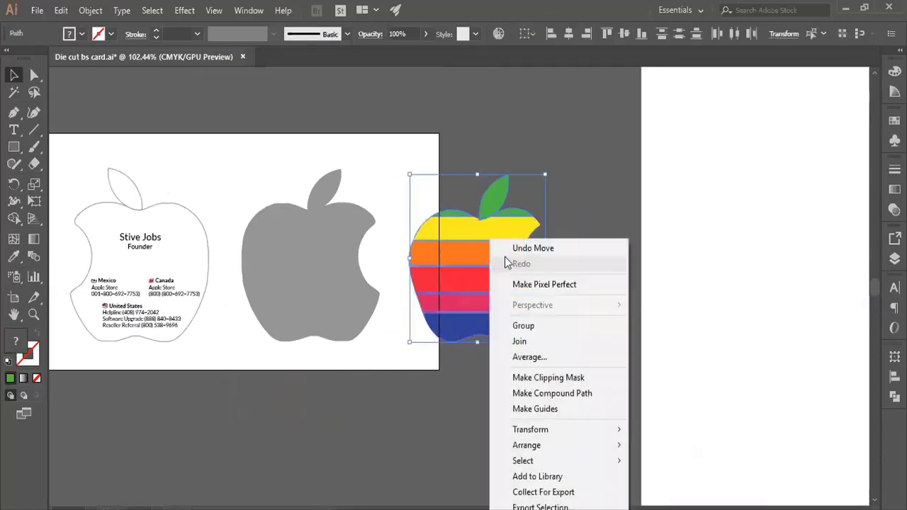
pyautogui.click(535, 323)
pyautogui.click(570, 303)
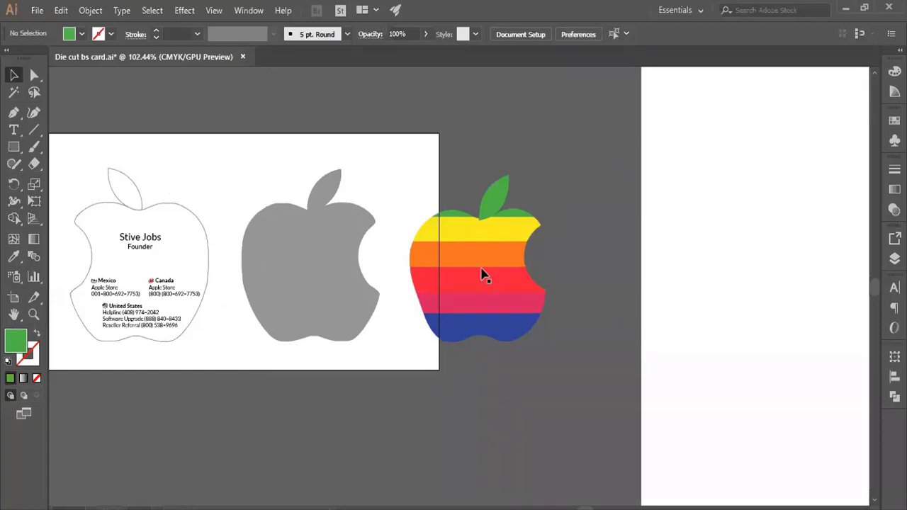
pyautogui.click(13, 314)
pyautogui.moveTo(301, 338); pyautogui.dragTo(344, 329)
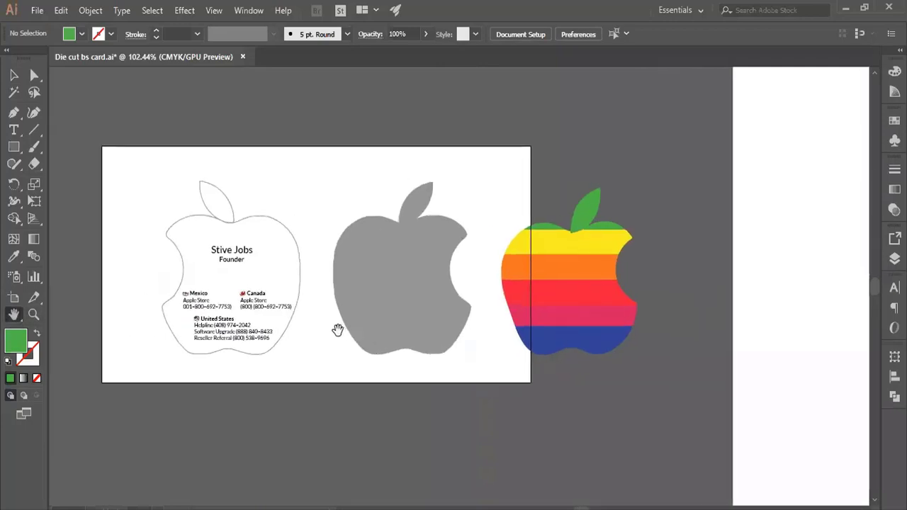
pyautogui.click(13, 75)
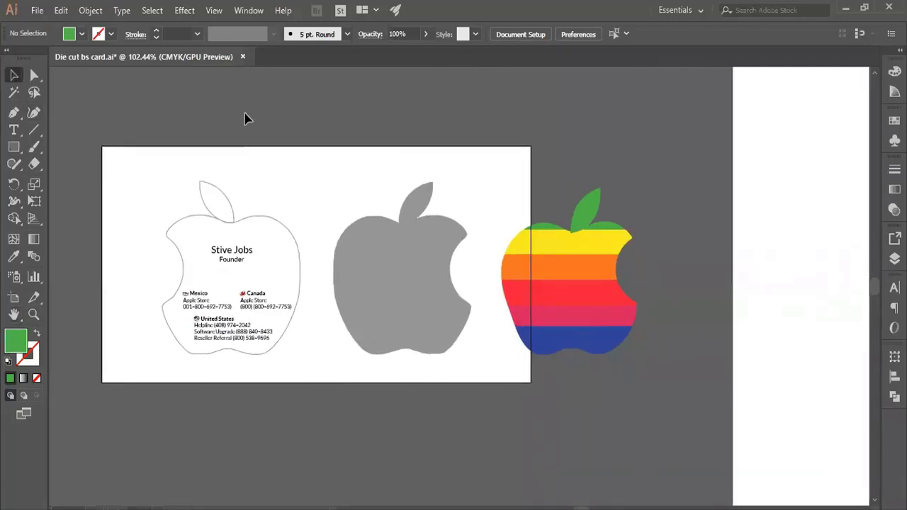
pyautogui.click(37, 11)
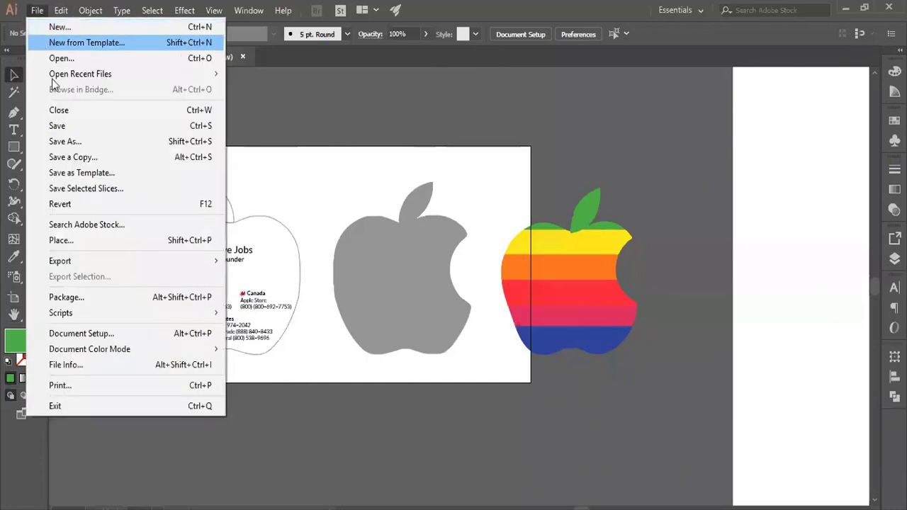
pyautogui.click(69, 124)
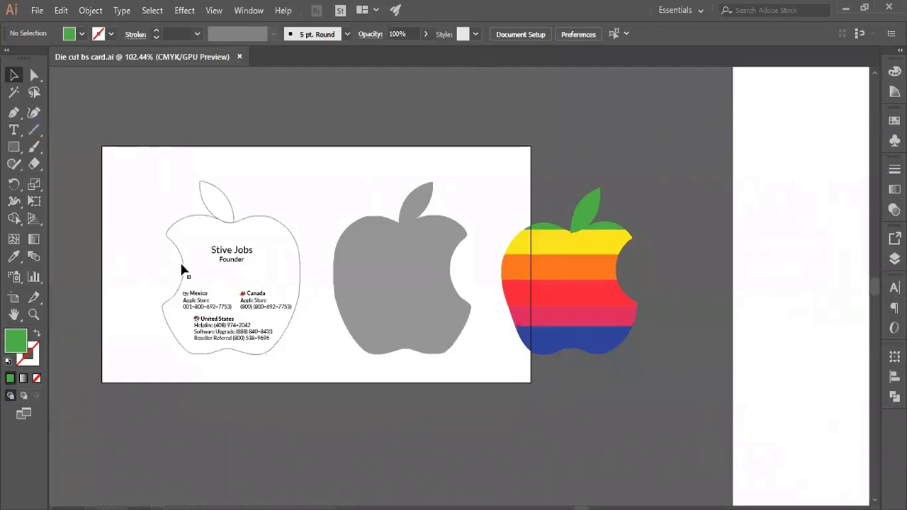
pyautogui.scroll(5, 222, 270)
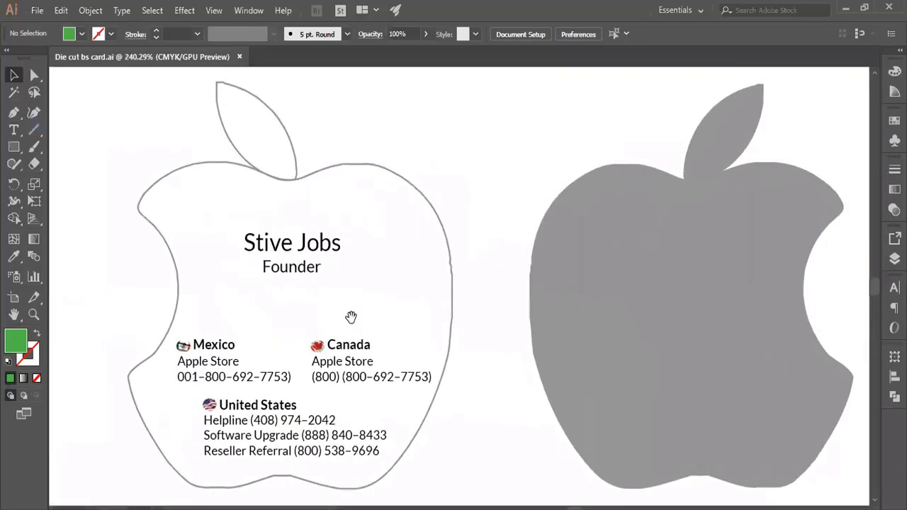
pyautogui.click(264, 299)
pyautogui.click(507, 193)
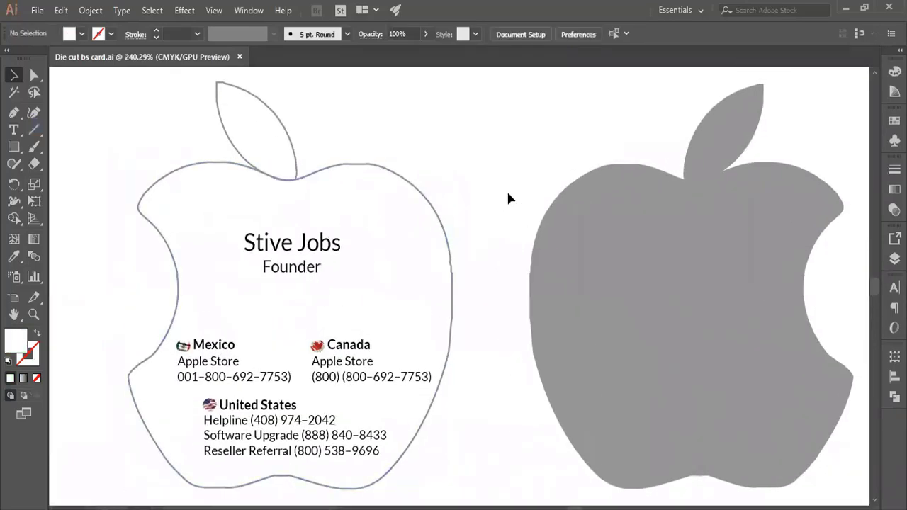
pyautogui.scroll(-3, 418, 206)
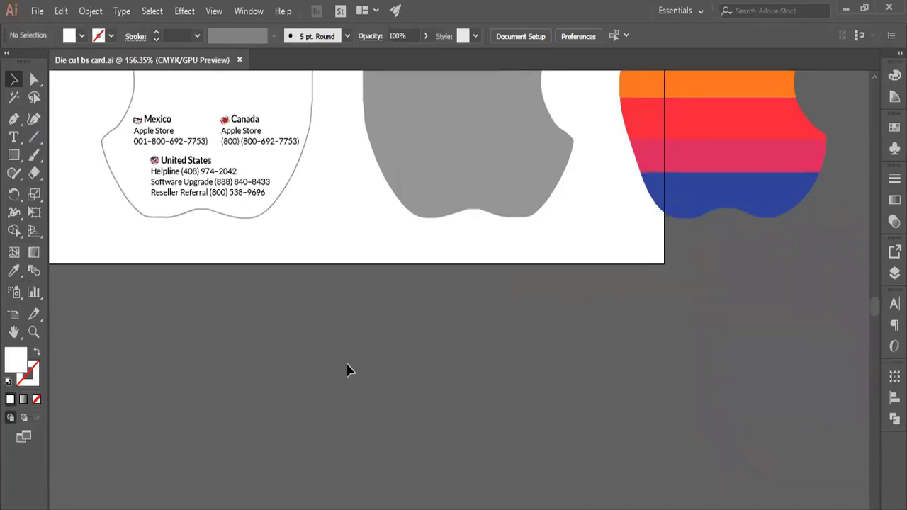
# Step: Paste the grey apple silhouette with its leaf and drag it below the artboard
pyautogui.hotkey('ctrl', 'v')
pyautogui.keyDown('shift'); pyautogui.click(459, 284); pyautogui.keyUp('shift')
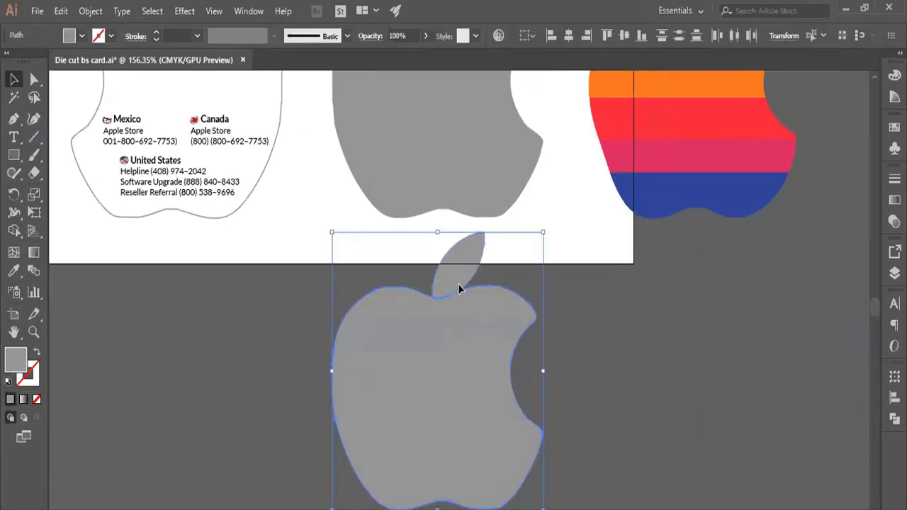
pyautogui.moveTo(457, 283); pyautogui.dragTo(486, 344)
pyautogui.scroll(-2, 486, 345)
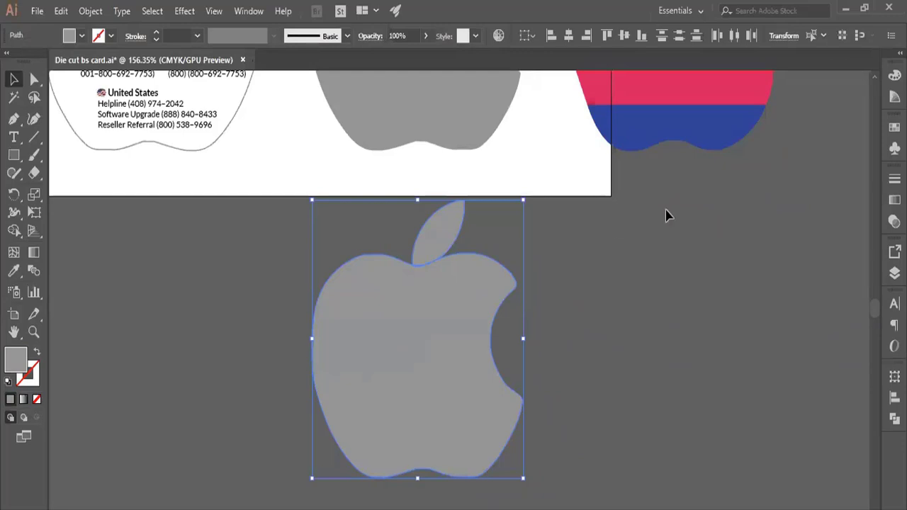
pyautogui.click(544, 341)
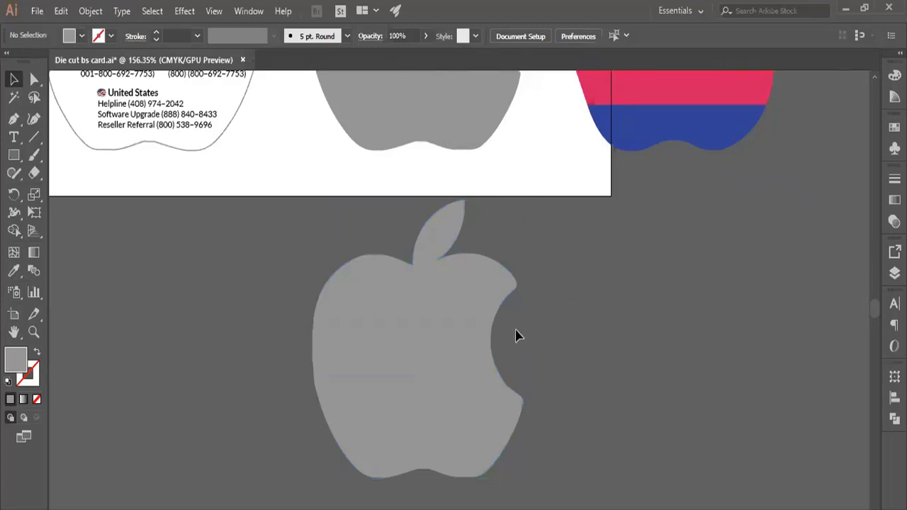
# Step: Deselect the grey apple copy, then copy the rainbow Apple logo image in Chrome
pyautogui.click(378, 358)
pyautogui.click(552, 302)
pyautogui.click(368, 369)
pyautogui.click(152, 492)
pyautogui.rightClick(255, 298)
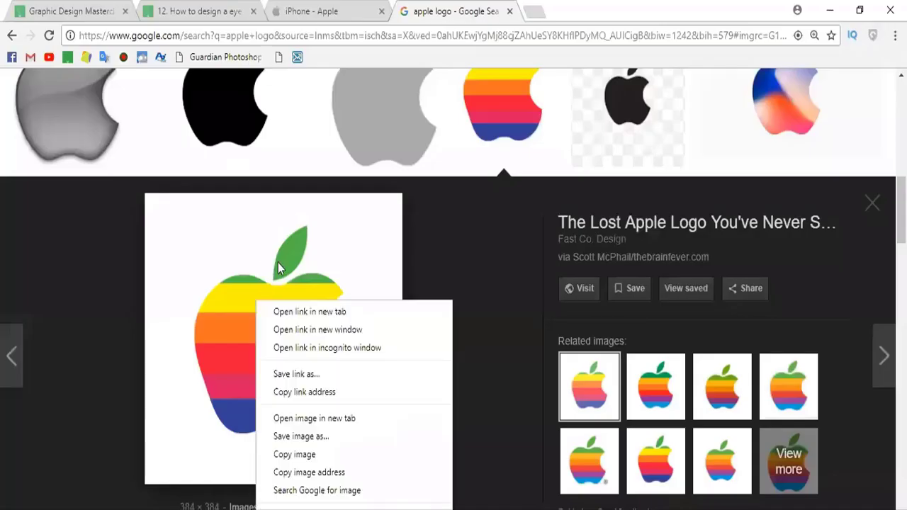
pyautogui.click(317, 454)
# Step: Paste the rainbow image behind the grey apple, delete the leaf and clip it to the apple shape
pyautogui.hotkey('ctrl', 'v')
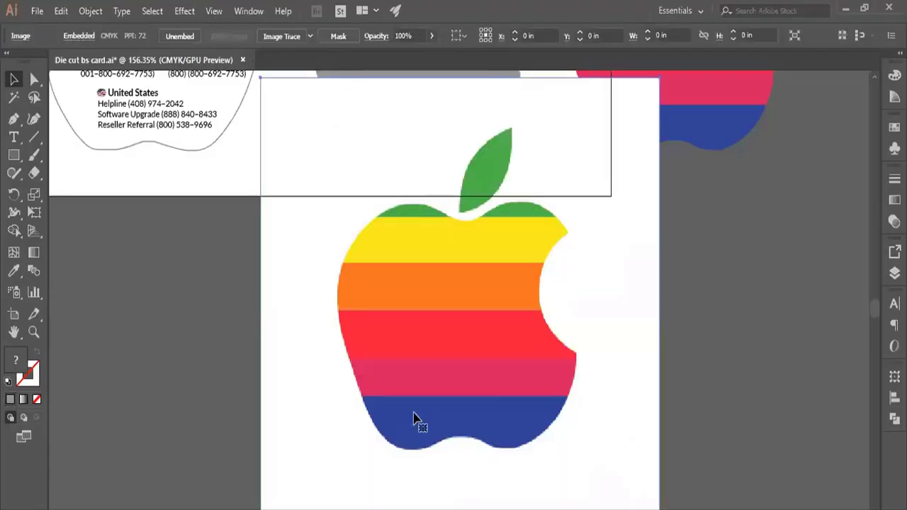
pyautogui.rightClick(582, 303)
pyautogui.moveTo(619, 411)
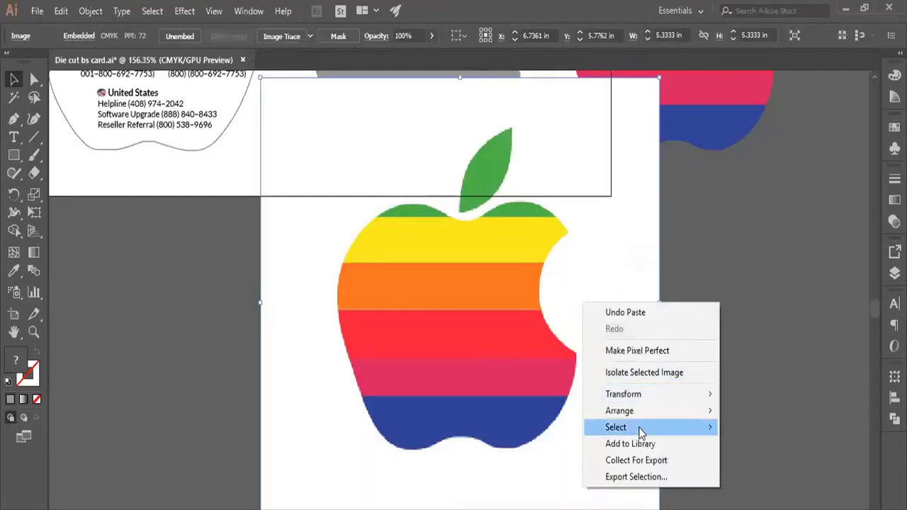
pyautogui.click(762, 459)
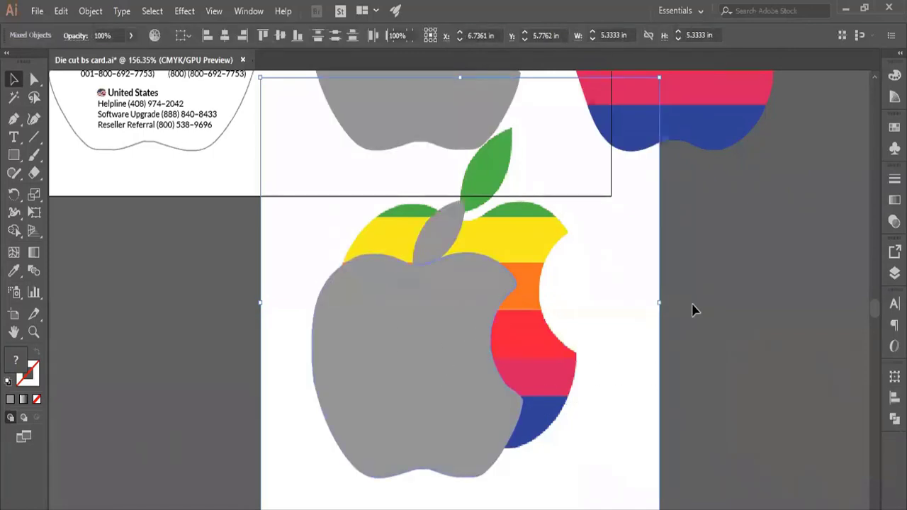
pyautogui.moveTo(692, 308); pyautogui.dragTo(420, 363)
pyautogui.click(433, 245)
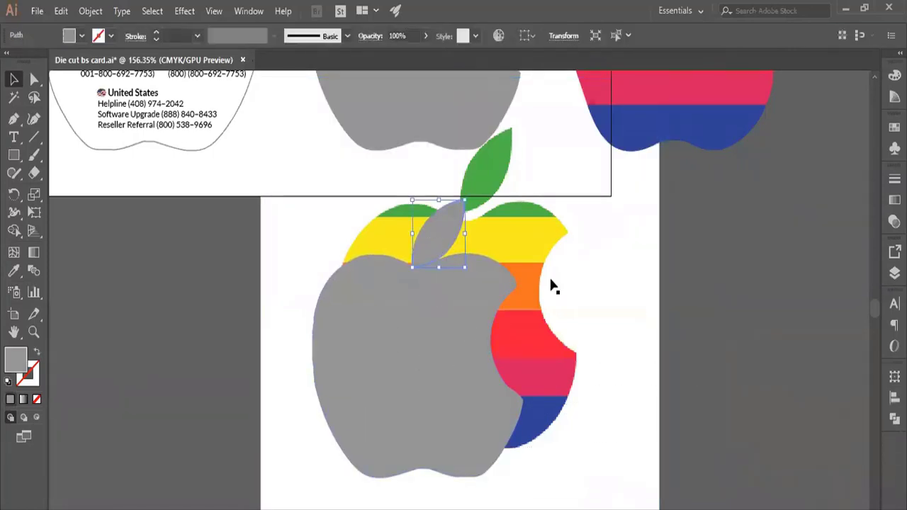
pyautogui.press('Delete')
pyautogui.moveTo(177, 360); pyautogui.dragTo(441, 359)
pyautogui.rightClick(441, 354)
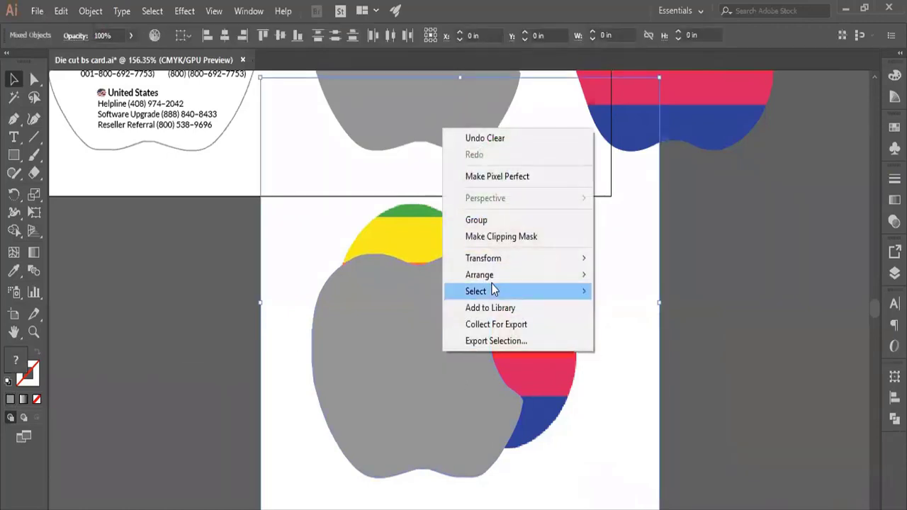
pyautogui.click(496, 238)
pyautogui.click(607, 327)
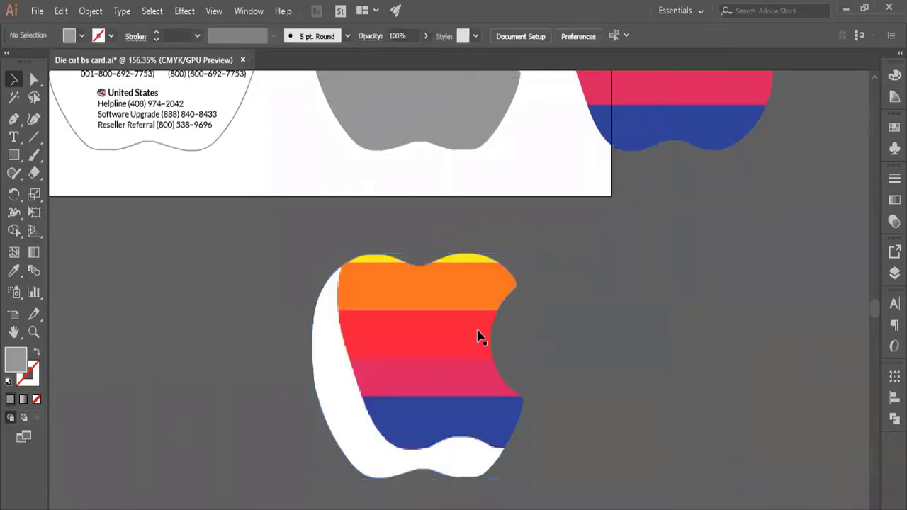
# Step: Shrink the clipped rainbow apple to about half size and duplicate it below
pyautogui.click(423, 343)
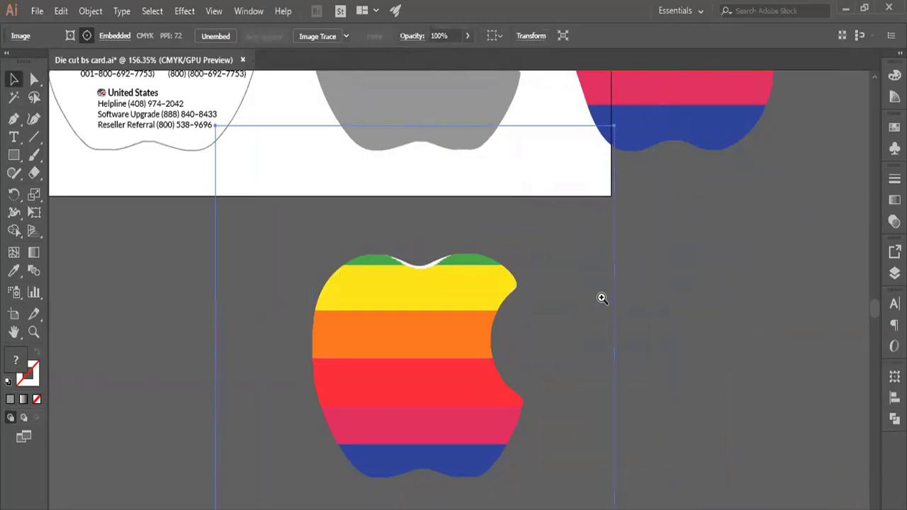
pyautogui.scroll(-3, 601, 297)
pyautogui.click(637, 334)
pyautogui.click(517, 340)
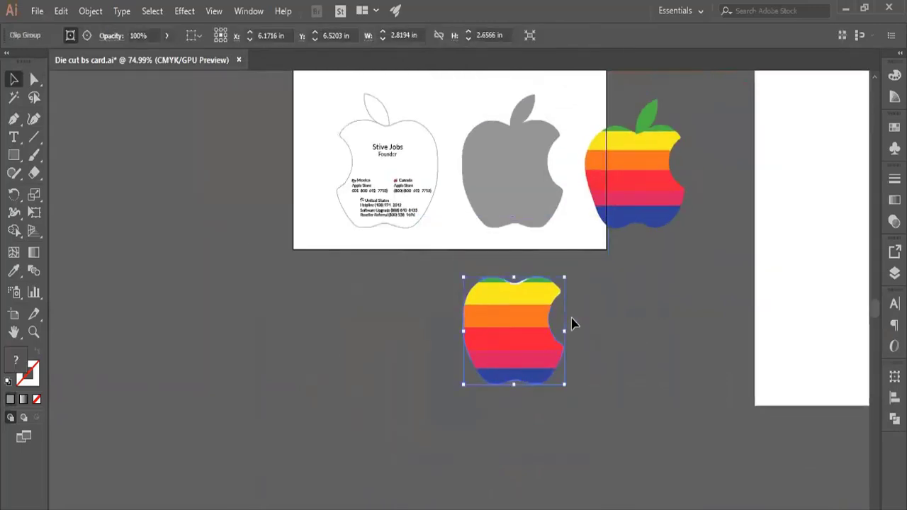
pyautogui.click(558, 331)
pyautogui.moveTo(564, 330)
pyautogui.mouseDown()
pyautogui.moveTo(508, 331)
pyautogui.moveTo(540, 403)
pyautogui.mouseUp()
pyautogui.click(577, 336)
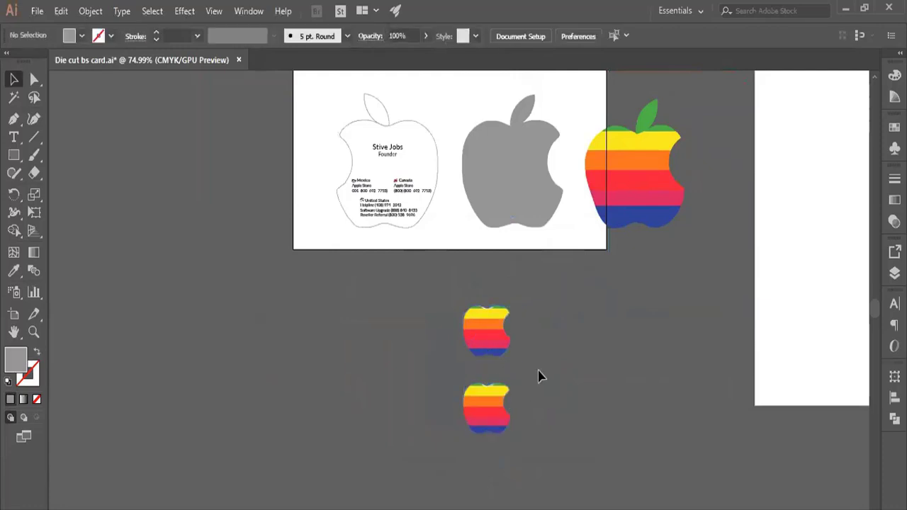
# Step: Copy the green apple logo image from Google Images and enter the bottom apple's clipping group
pyautogui.scroll(1, 538, 374)
pyautogui.scroll(2, 555, 409)
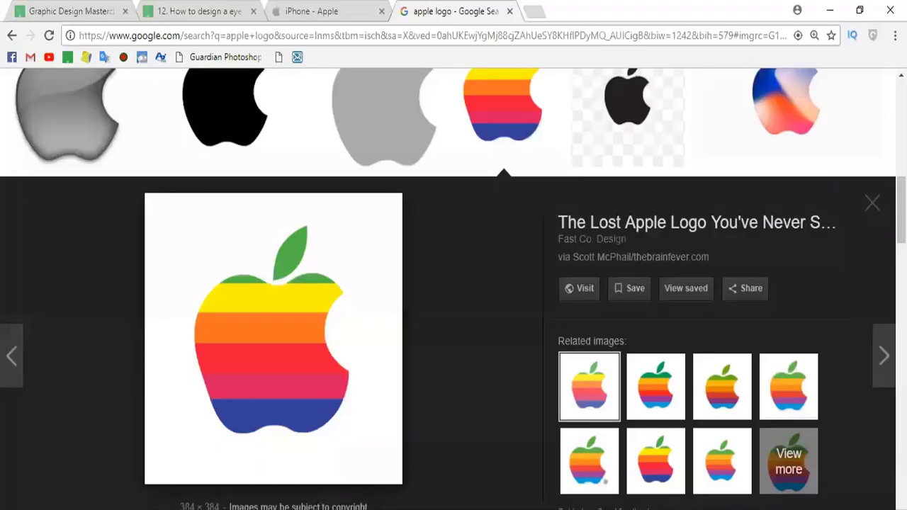
pyautogui.scroll(1, 356, 352)
pyautogui.scroll(5, 356, 352)
pyautogui.scroll(2, 365, 425)
pyautogui.click(368, 453)
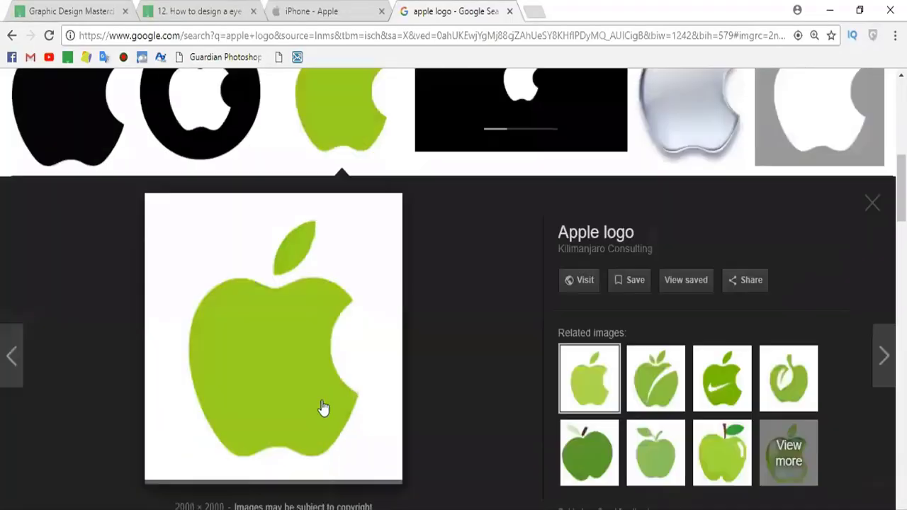
pyautogui.rightClick(301, 385)
pyautogui.click(343, 294)
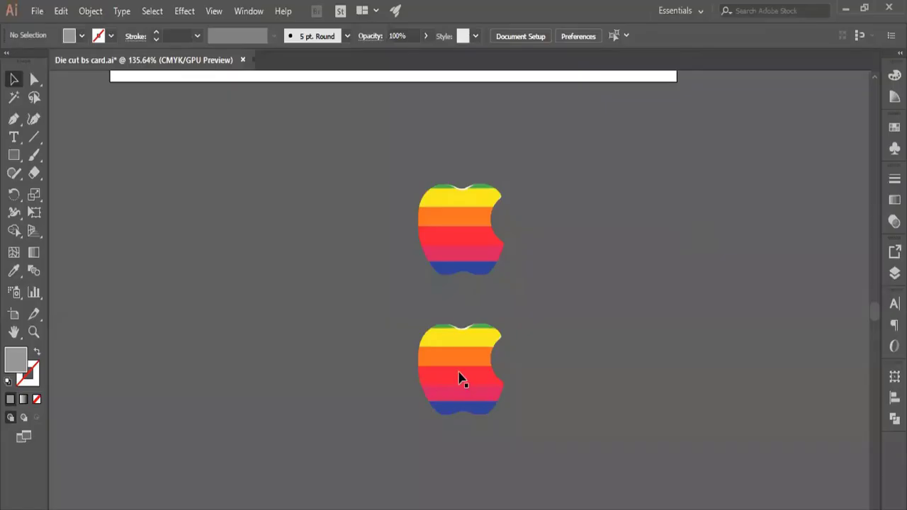
pyautogui.doubleClick(459, 378)
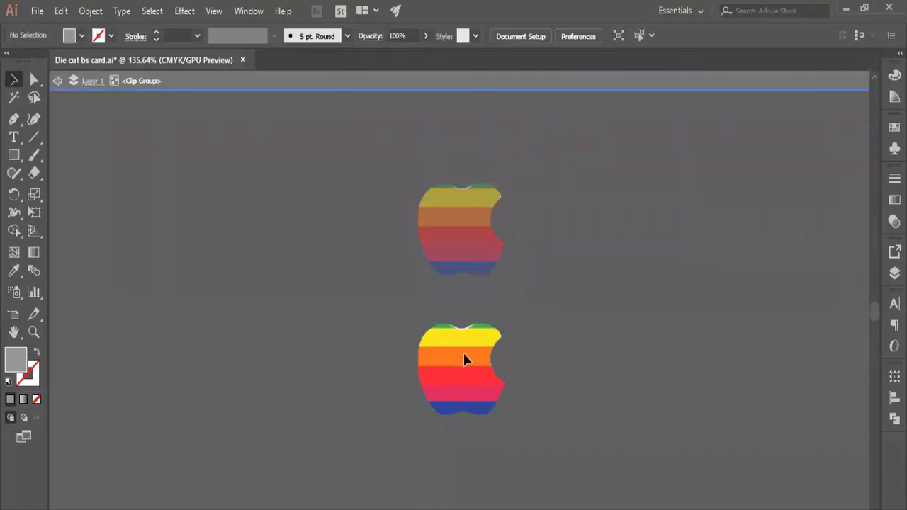
# Step: Replace the rainbow image in the bottom apple with the green apple image, filling the shape
pyautogui.click(464, 360)
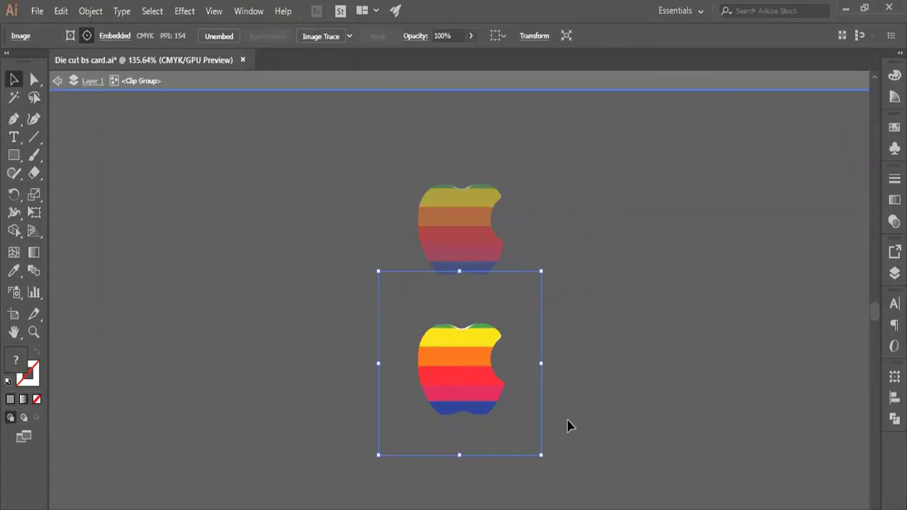
pyautogui.press('Delete')
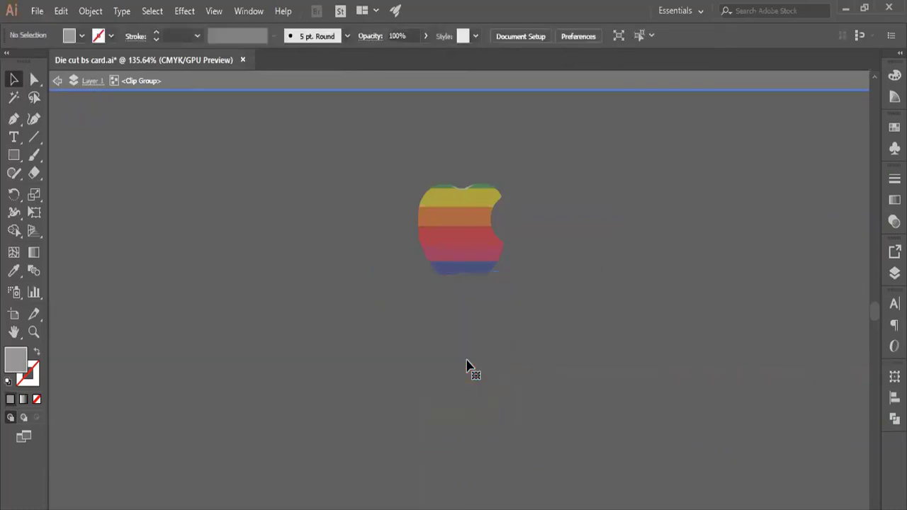
pyautogui.moveTo(524, 338); pyautogui.dragTo(387, 409)
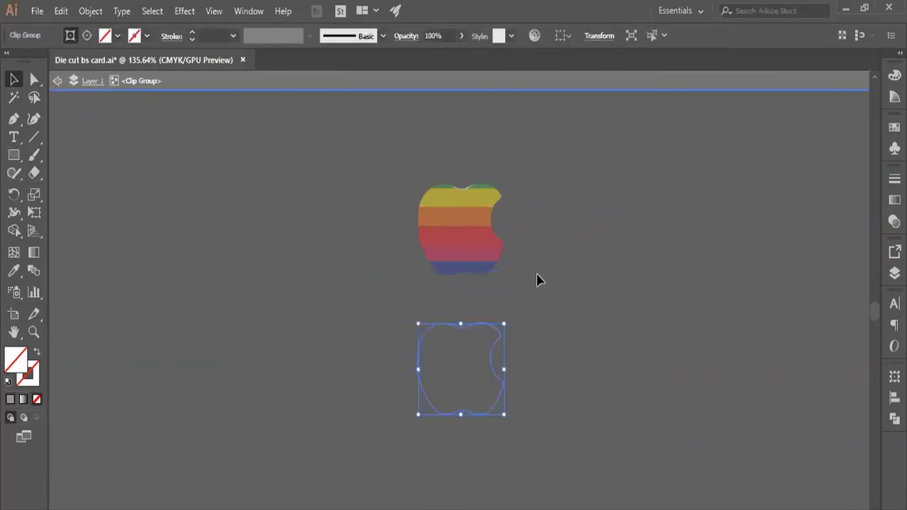
pyautogui.click(564, 298)
pyautogui.hotkey('ctrl', 'v')
pyautogui.moveTo(475, 301); pyautogui.dragTo(490, 372)
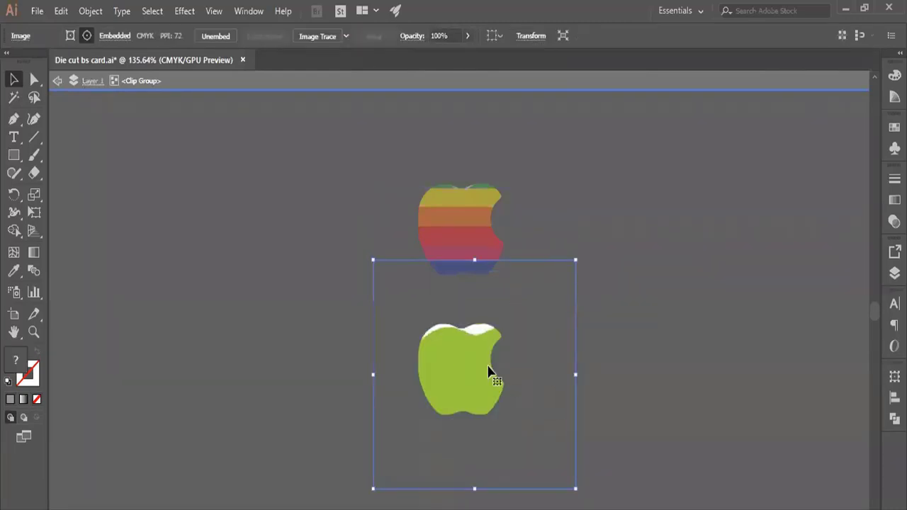
pyautogui.moveTo(464, 405)
pyautogui.mouseDown()
pyautogui.moveTo(402, 358)
pyautogui.moveTo(444, 366)
pyautogui.mouseUp()
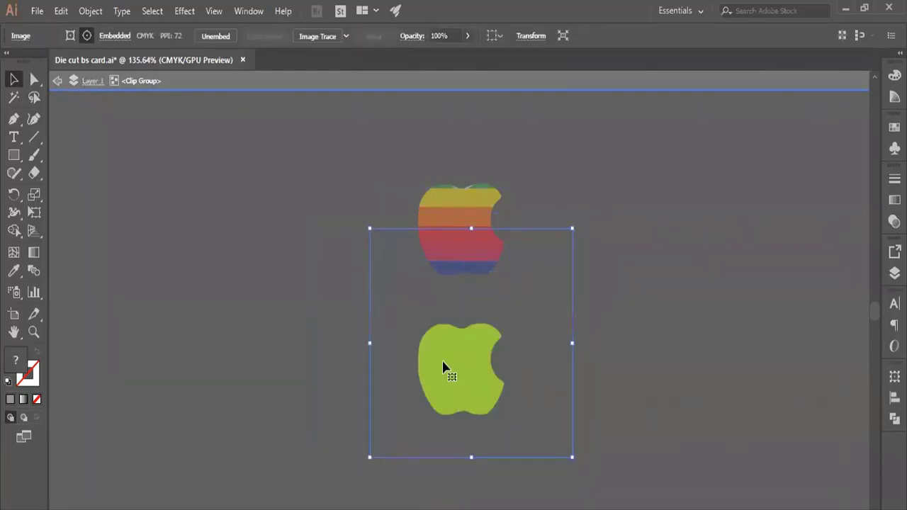
pyautogui.moveTo(531, 360)
pyautogui.mouseDown()
pyautogui.moveTo(515, 364)
pyautogui.moveTo(514, 389)
pyautogui.mouseUp()
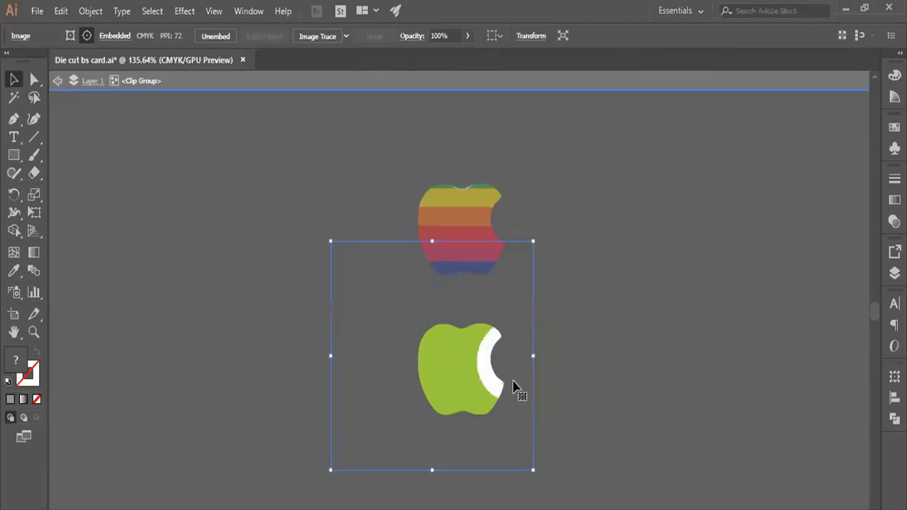
pyautogui.doubleClick(574, 347)
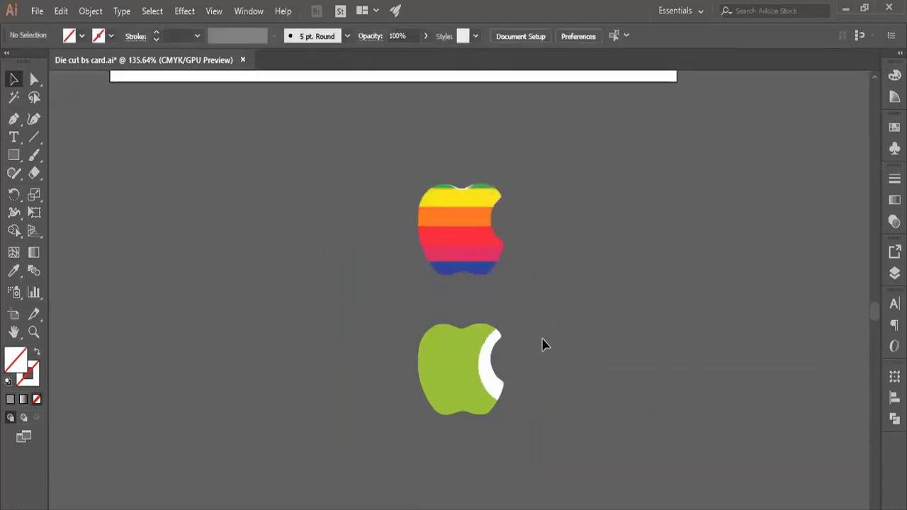
# Step: Duplicate the green apple beside the rainbow apple and delete the copy's image inside its group
pyautogui.scroll(-1, 538, 339)
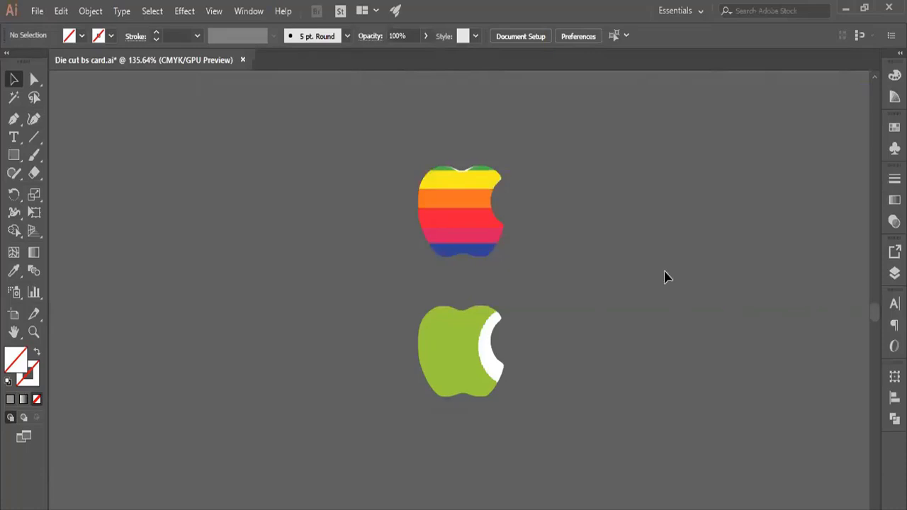
pyautogui.moveTo(486, 360); pyautogui.dragTo(593, 334)
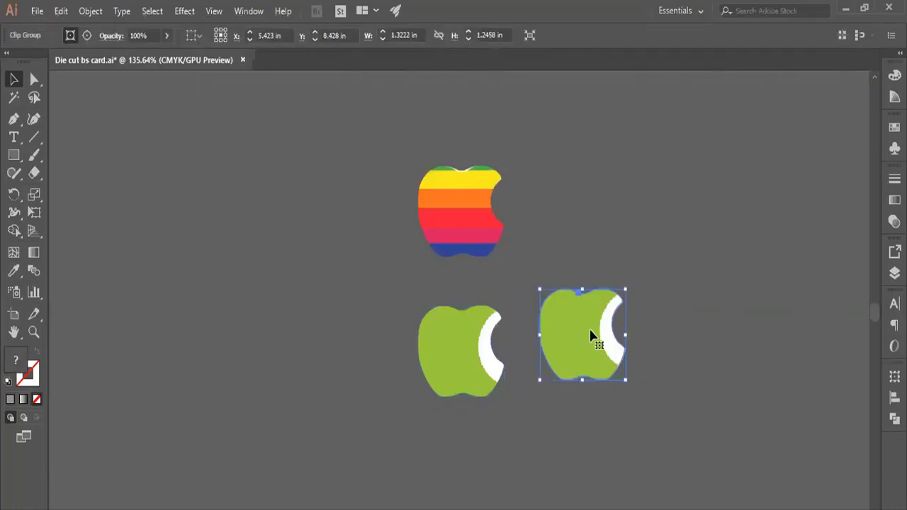
pyautogui.moveTo(581, 301); pyautogui.dragTo(571, 238)
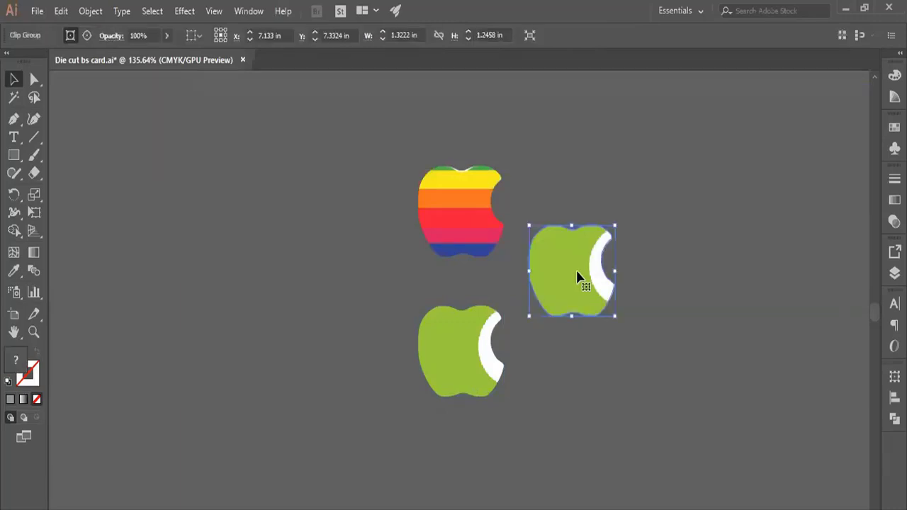
pyautogui.doubleClick(556, 251)
pyautogui.click(557, 259)
pyautogui.press('Delete')
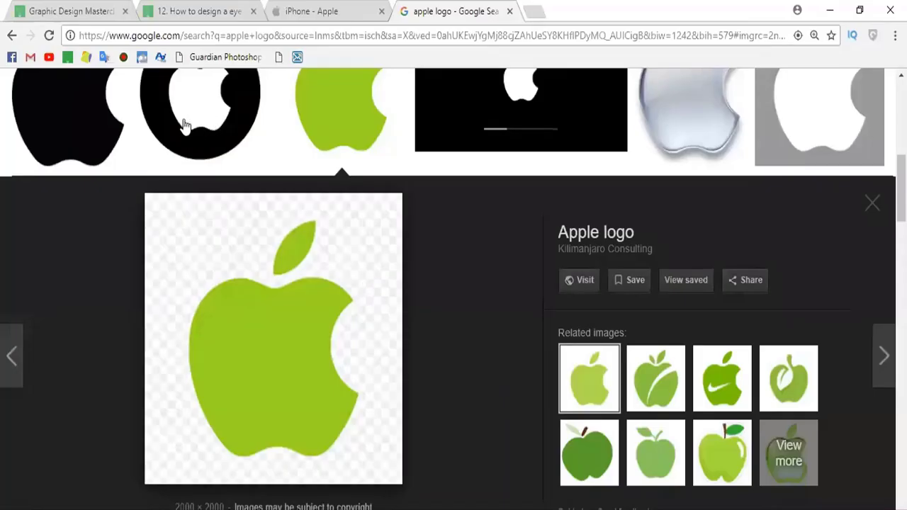
# Step: Copy the black circle Apple logo from Google Images and paste it into the duplicated apple group
pyautogui.click(185, 124)
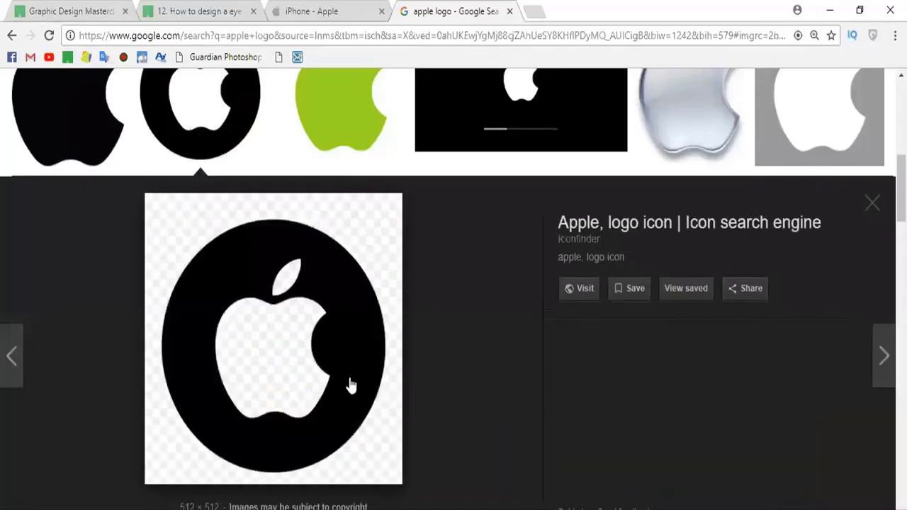
pyautogui.rightClick(271, 359)
pyautogui.click(312, 280)
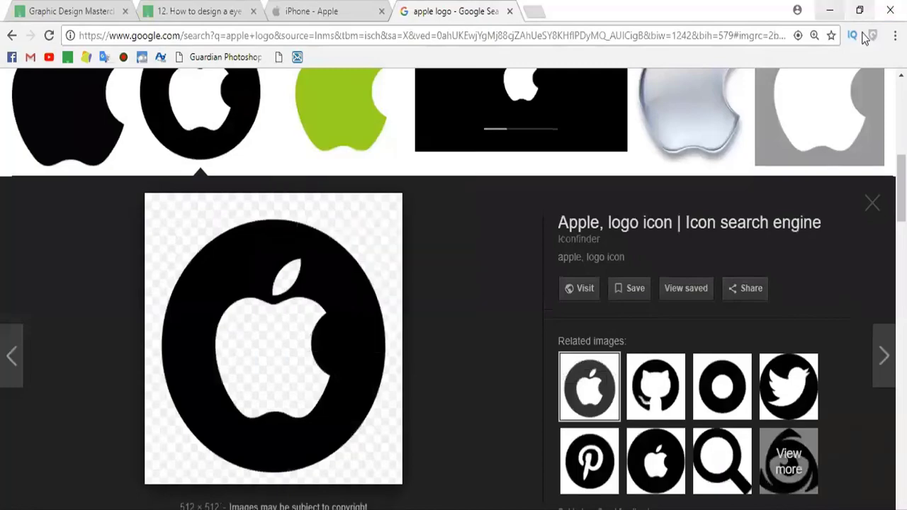
pyautogui.click(829, 11)
pyautogui.hotkey('ctrl', 'v')
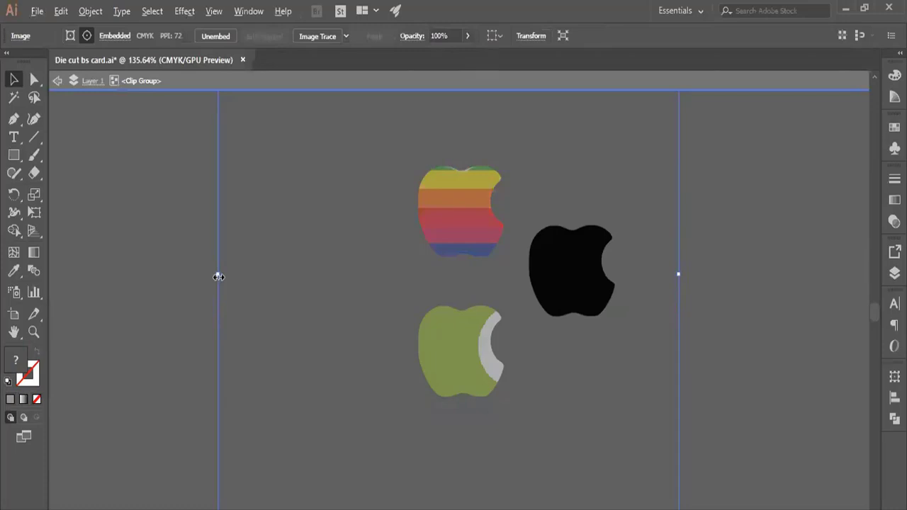
# Step: Trim and place the black apple image beside the other logos, then exit group editing
pyautogui.moveTo(218, 277); pyautogui.dragTo(324, 277)
pyautogui.moveTo(561, 323); pyautogui.dragTo(633, 348)
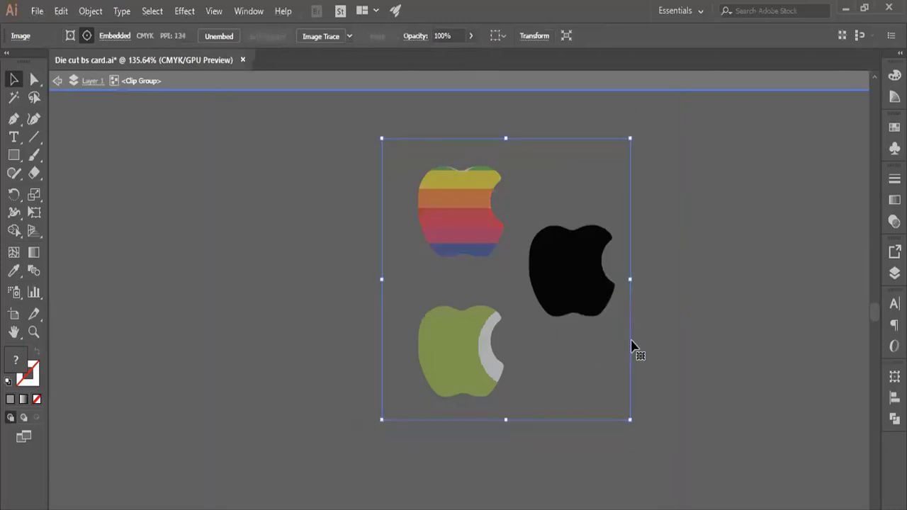
pyautogui.click(702, 83)
pyautogui.click(655, 178)
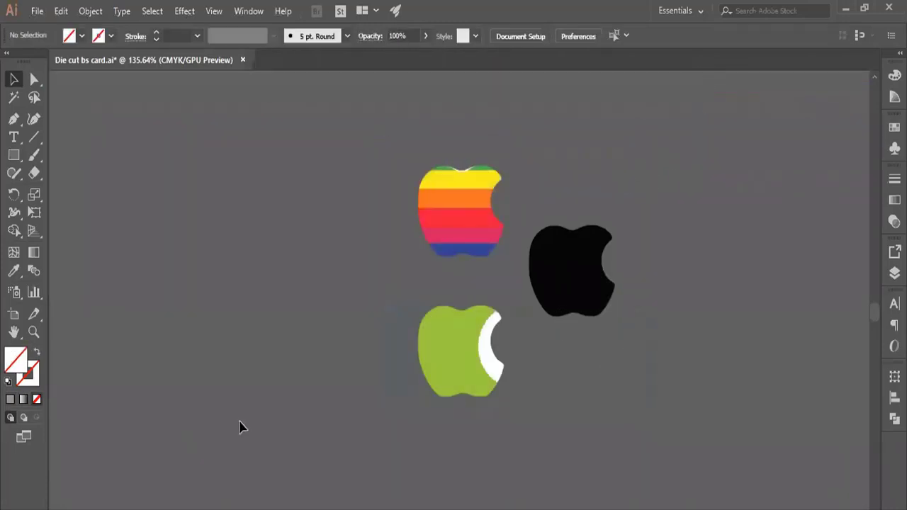
# Step: Bring the whole apple-shaped business card into view
pyautogui.hotkey('ctrl', 'a')
pyautogui.hotkey('ctrl', 'x')
pyautogui.scroll(5, 442, 377)
pyautogui.scroll(-2, 562, 273)
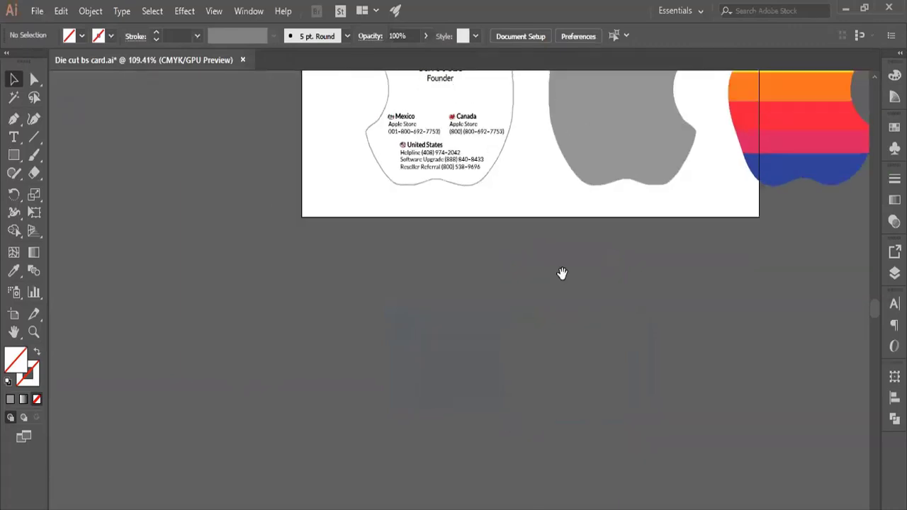
pyautogui.moveTo(561, 274); pyautogui.dragTo(497, 333)
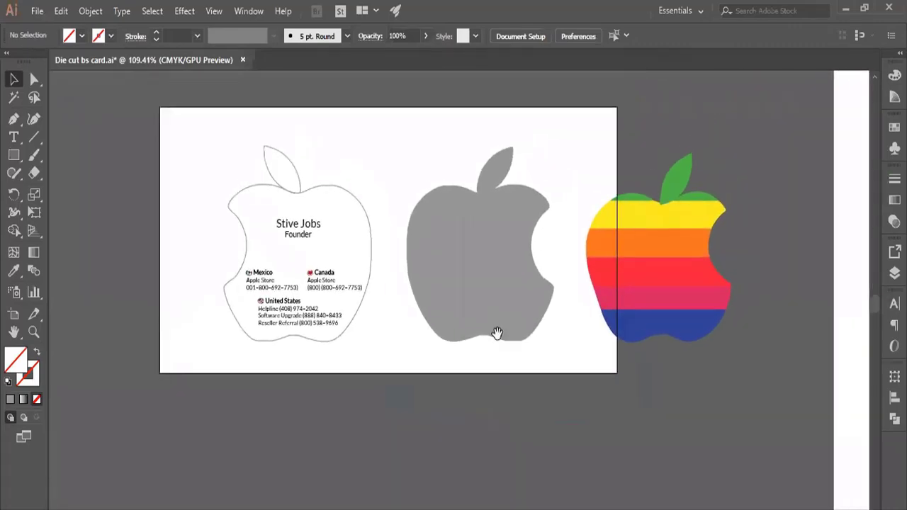
# Step: Zoom in closely on the Mexico contact details and flag
pyautogui.moveTo(241, 272)
pyautogui.mouseDown()
pyautogui.moveTo(397, 367)
pyautogui.moveTo(277, 326)
pyautogui.mouseUp()
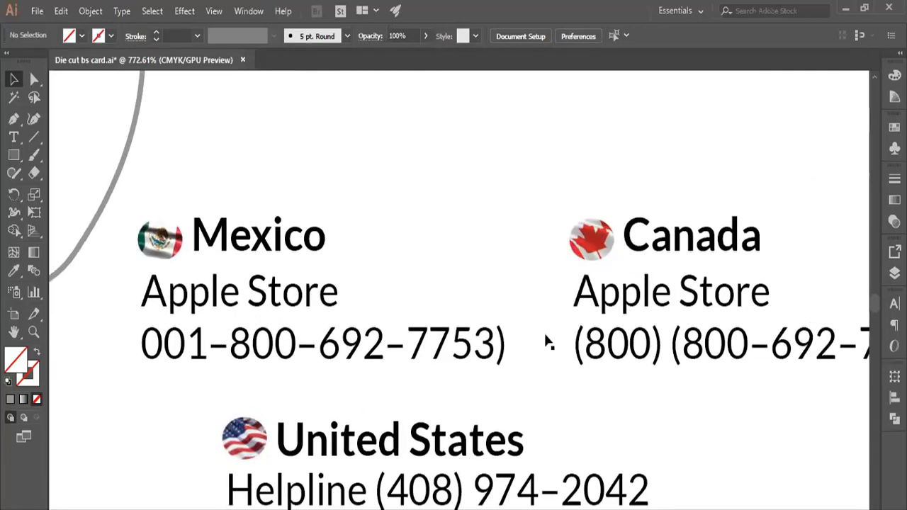
pyautogui.scroll(-1, 436, 291)
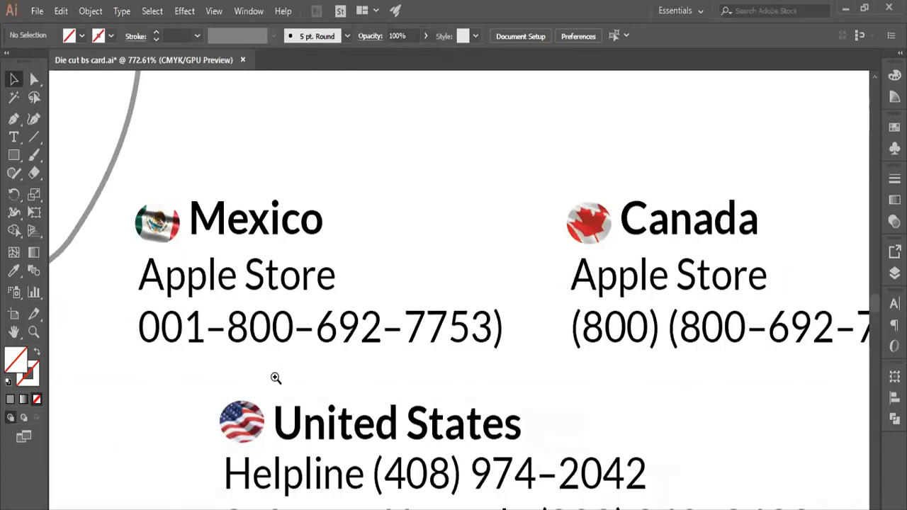
pyautogui.scroll(-5, 352, 367)
pyautogui.scroll(-2, 416, 364)
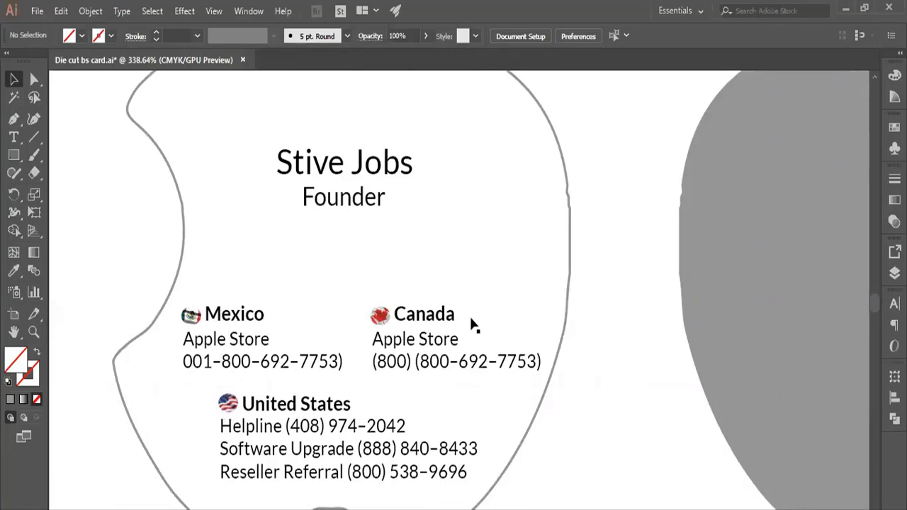
pyautogui.scroll(-2, 449, 313)
pyautogui.scroll(-2, 378, 316)
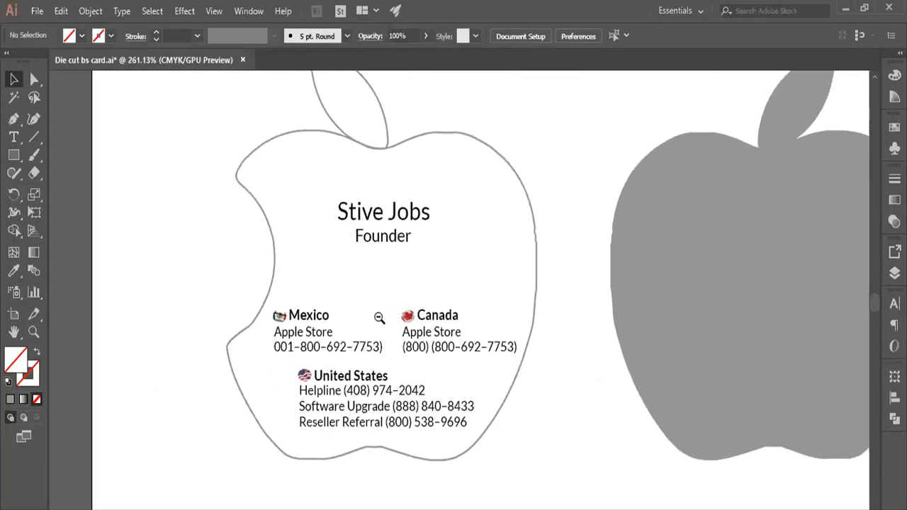
pyautogui.scroll(-2, 426, 304)
# Step: Zoom in on the Canada flag, then zoom back out to show both apples
pyautogui.moveTo(426, 304); pyautogui.dragTo(415, 334)
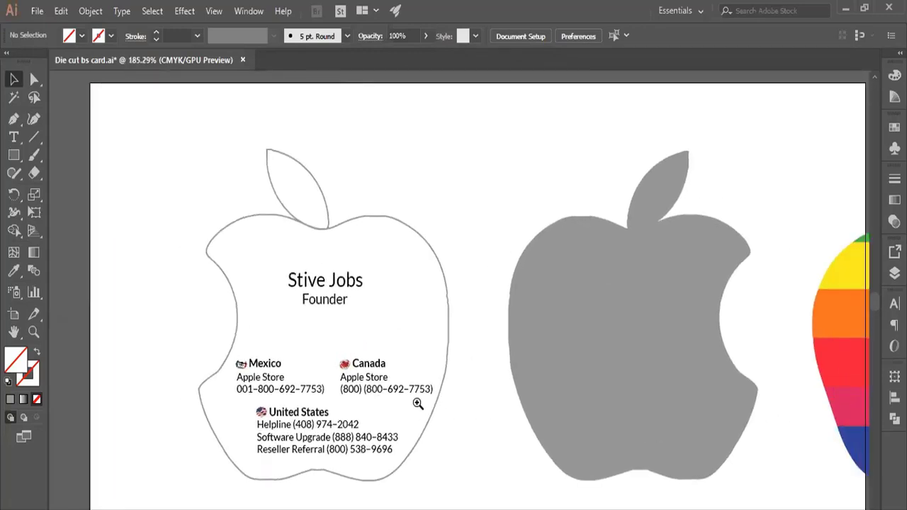
pyautogui.moveTo(408, 400)
pyautogui.mouseDown()
pyautogui.moveTo(575, 449)
pyautogui.moveTo(534, 364)
pyautogui.mouseUp()
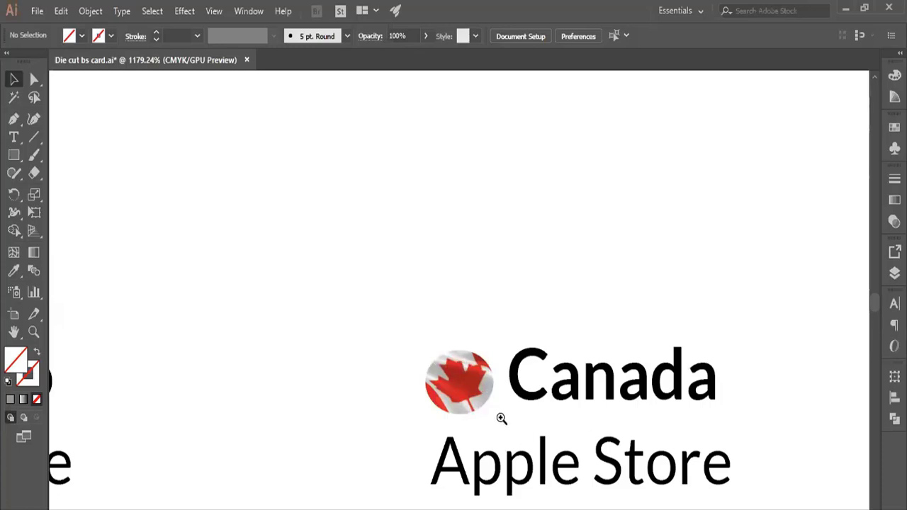
pyautogui.moveTo(523, 374); pyautogui.dragTo(340, 364)
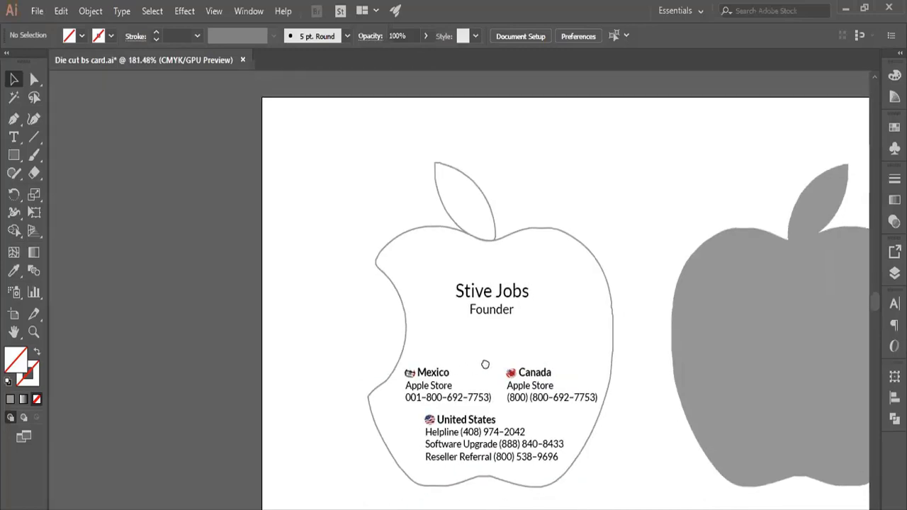
pyautogui.moveTo(473, 369)
pyautogui.mouseDown()
pyautogui.moveTo(465, 360)
pyautogui.moveTo(510, 370)
pyautogui.moveTo(469, 375)
pyautogui.mouseUp()
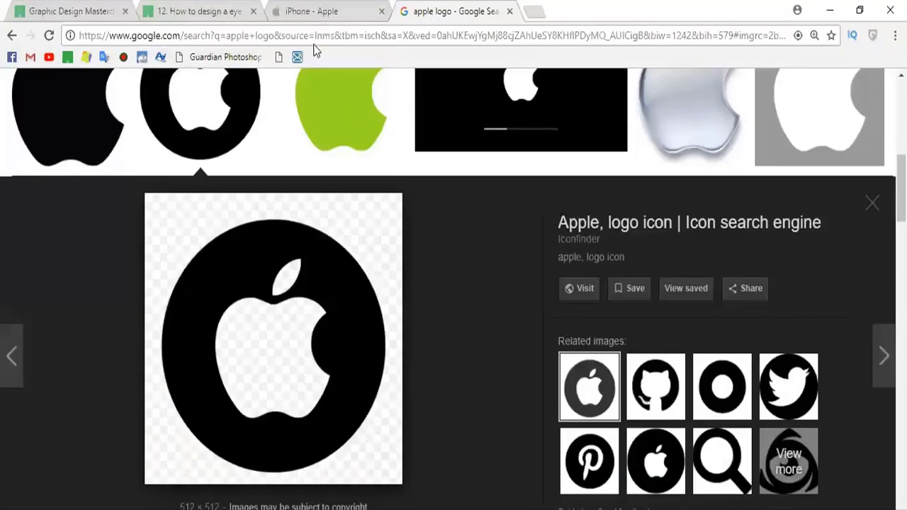
# Step: Search Google Images for 'canada flag' and preview one Canada flag result
pyautogui.click(298, 37)
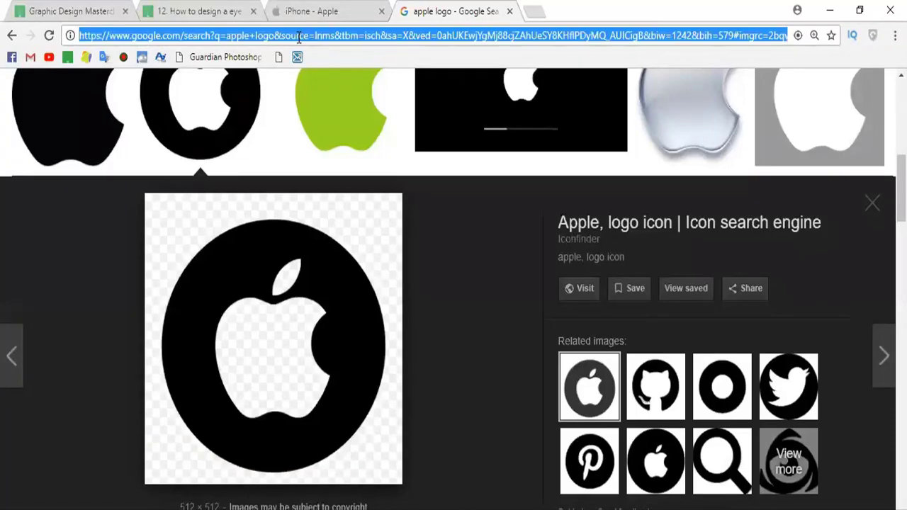
pyautogui.write('canad')
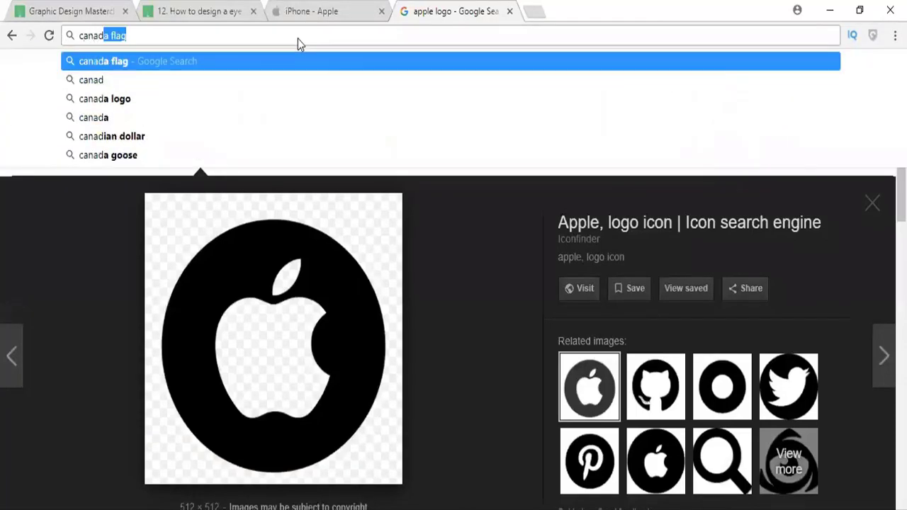
pyautogui.write('a')
pyautogui.press('Return')
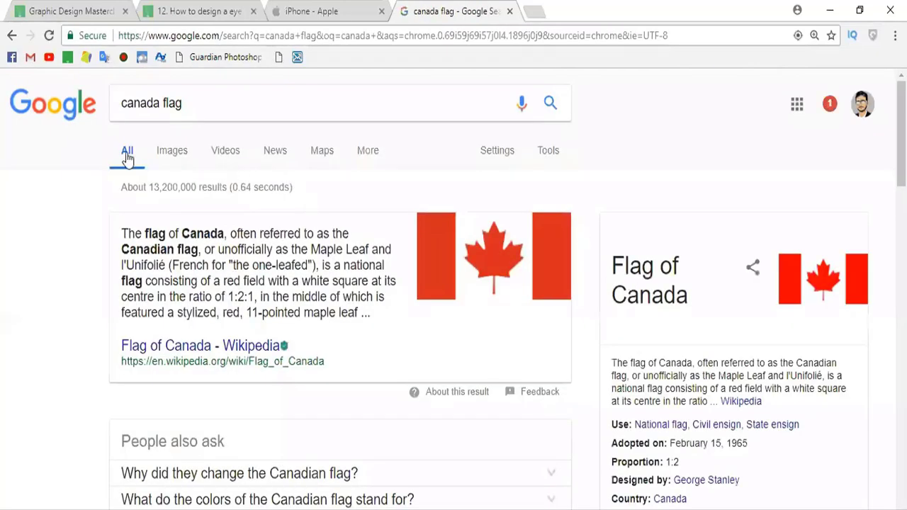
pyautogui.click(528, 275)
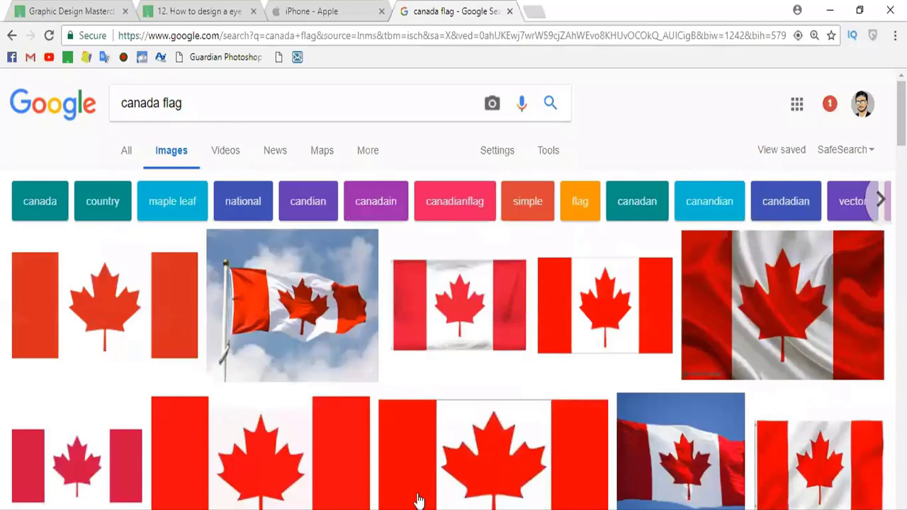
pyautogui.scroll(-1, 296, 457)
pyautogui.click(294, 457)
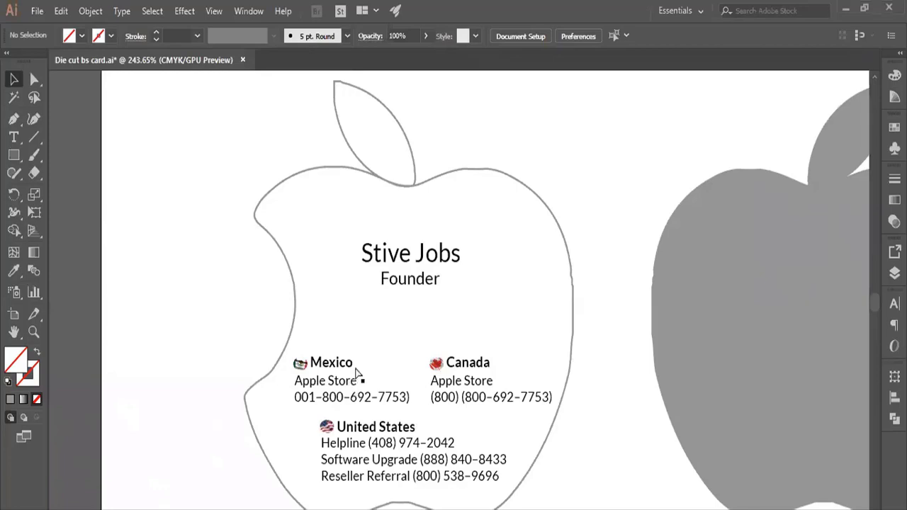
pyautogui.scroll(-1, 356, 376)
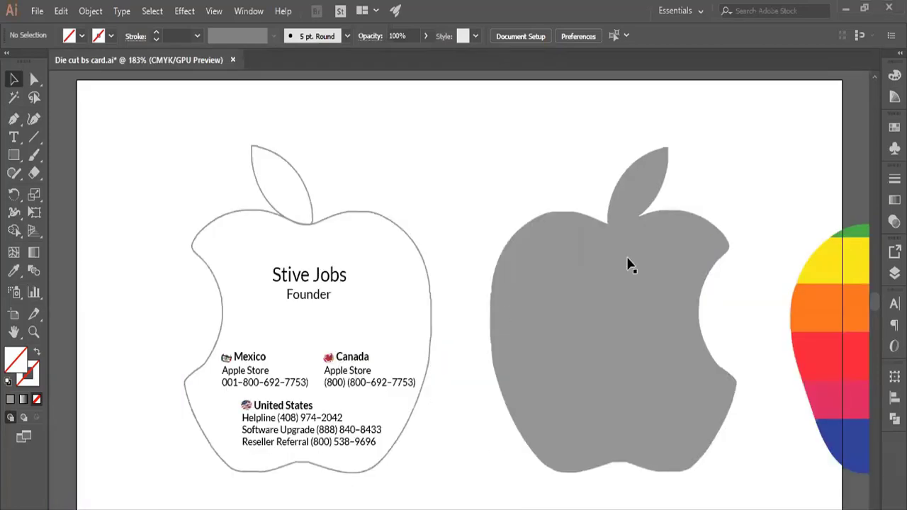